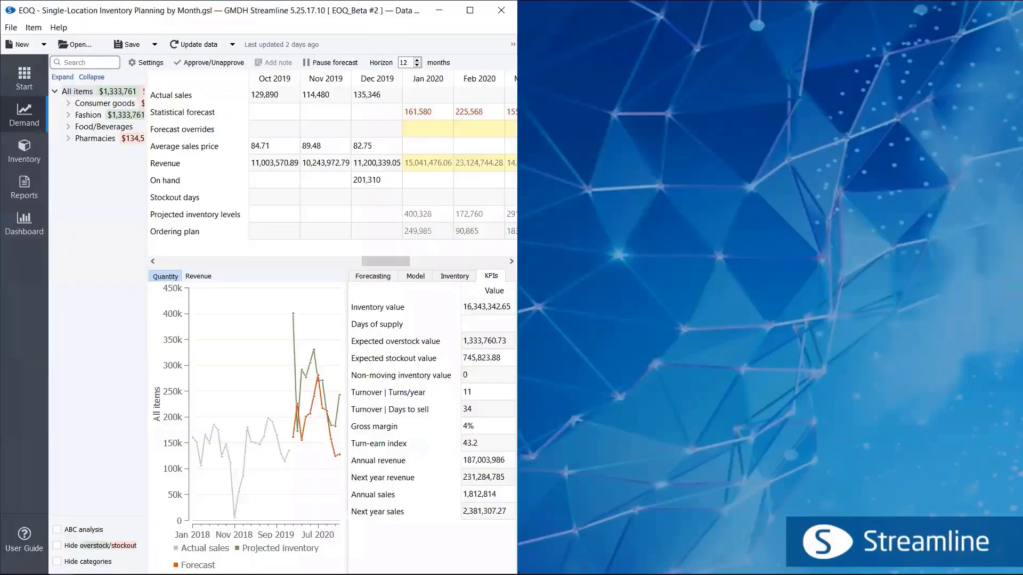
# Maximize the EOQ project window and check the annual revenue KPI for all items.
pyautogui.hotkey('alt', 'Tab')
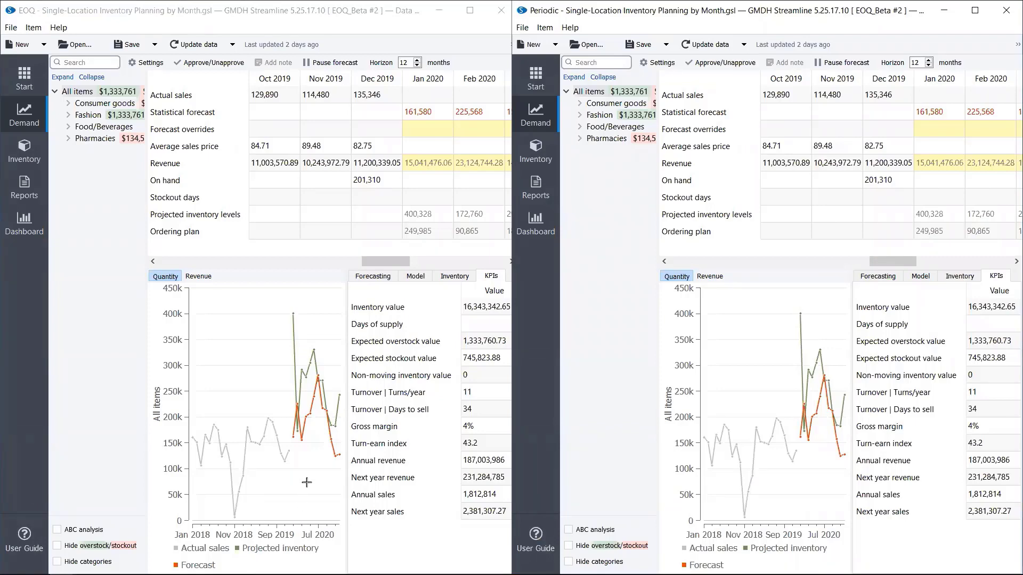
pyautogui.click(470, 18)
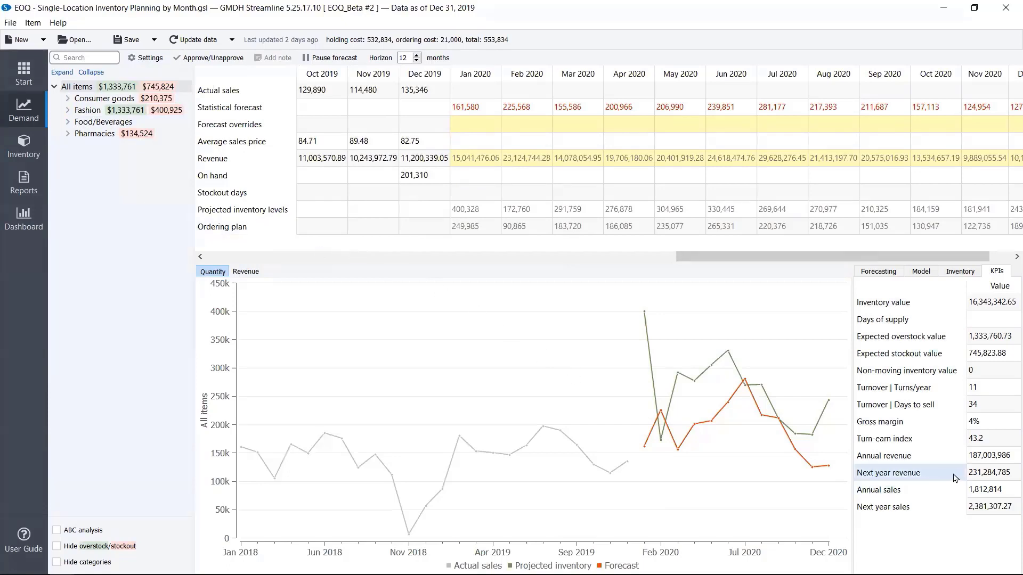
pyautogui.click(982, 462)
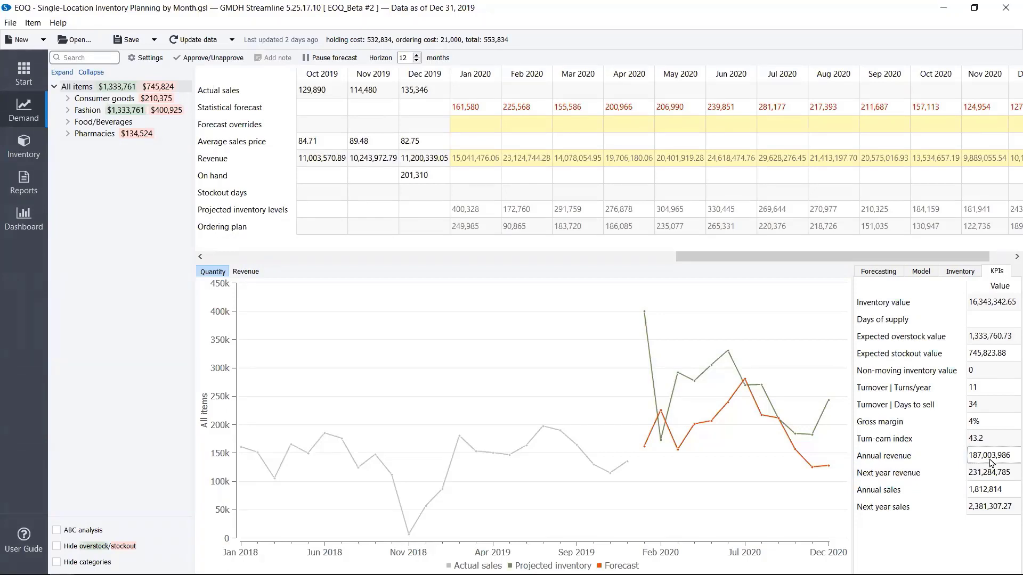
# Show the EOQ project's inventory plan and sort the items by supplier in descending order.
pyautogui.click(23, 154)
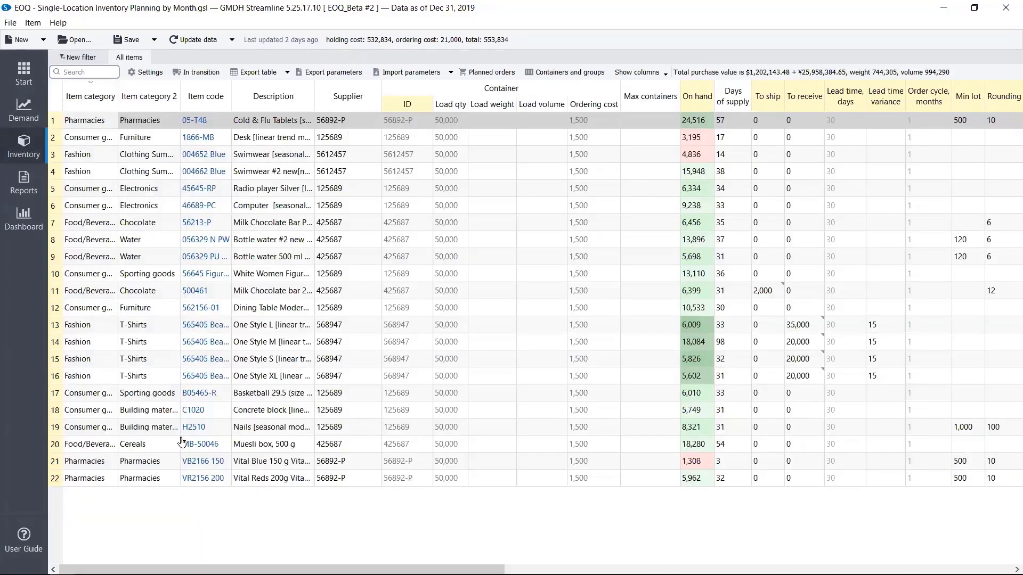
pyautogui.click(341, 101)
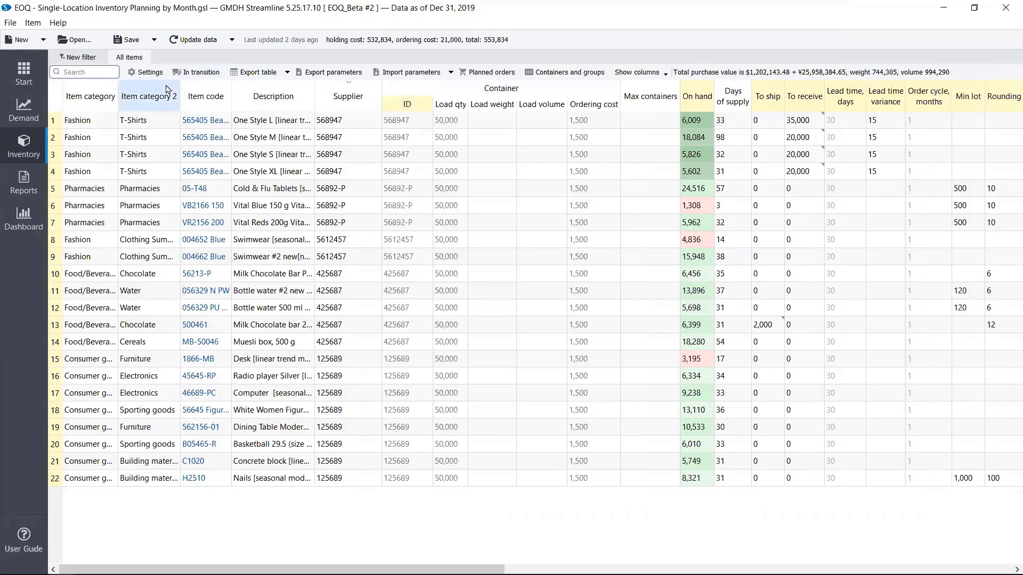
# Examine the default container capacity quantity and ordering cost in the EOQ project's settings.
pyautogui.click(150, 73)
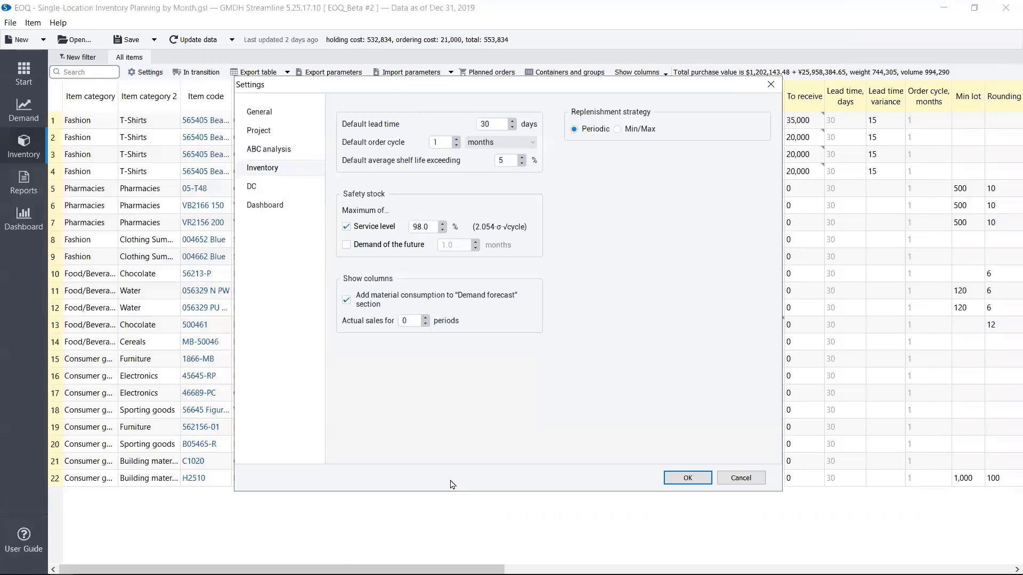
pyautogui.click(258, 133)
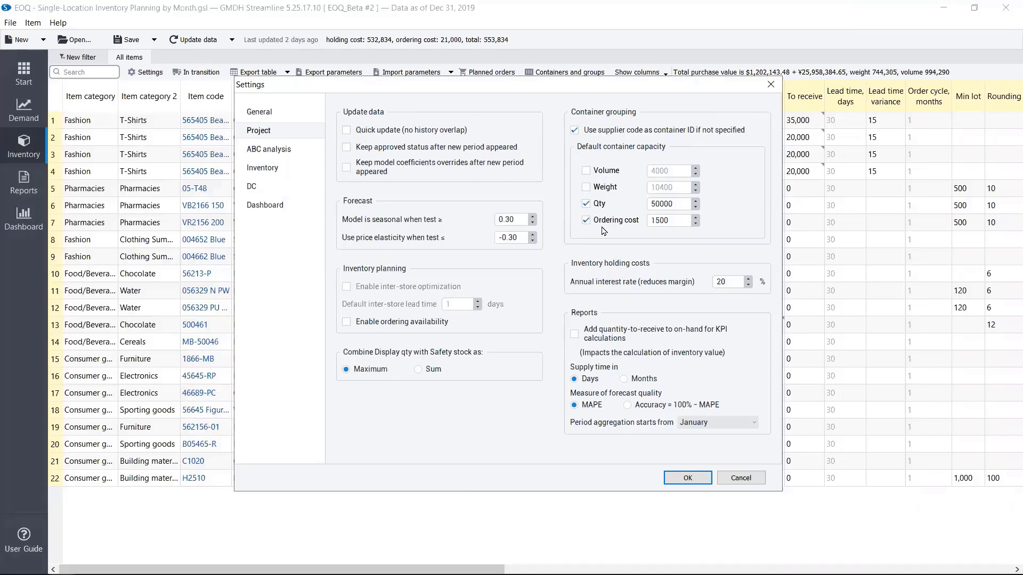
pyautogui.doubleClick(674, 222)
pyautogui.click(674, 221)
pyautogui.click(677, 204)
pyautogui.moveTo(673, 204); pyautogui.dragTo(639, 205)
pyautogui.click(655, 205)
pyautogui.moveTo(659, 204); pyautogui.dragTo(651, 204)
pyautogui.click(655, 219)
# Check the annual interest rate for holding costs and the default order cycle, and close the settings without changes.
pyautogui.moveTo(724, 283); pyautogui.dragTo(717, 282)
pyautogui.click(720, 282)
pyautogui.click(259, 168)
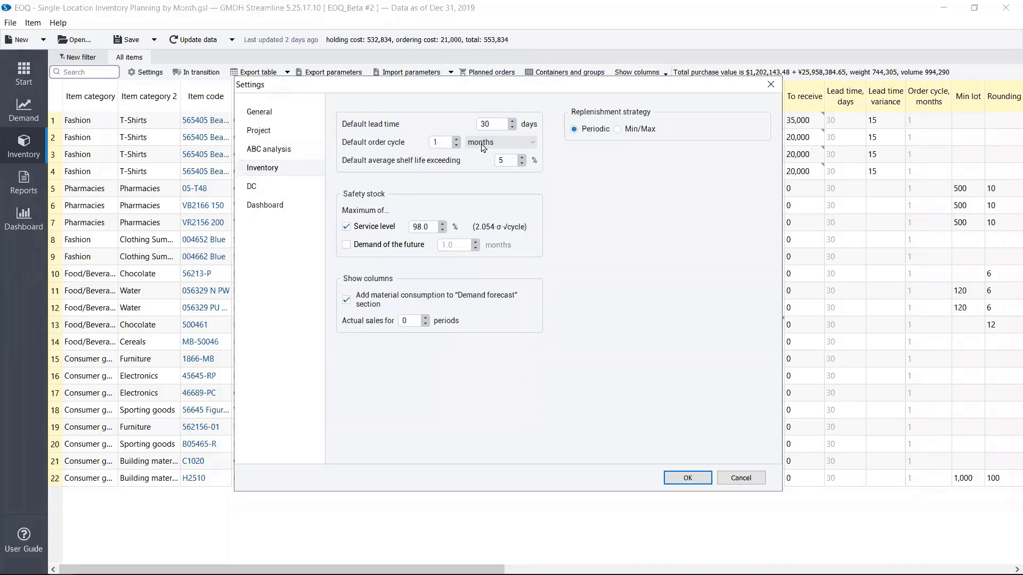
pyautogui.click(772, 88)
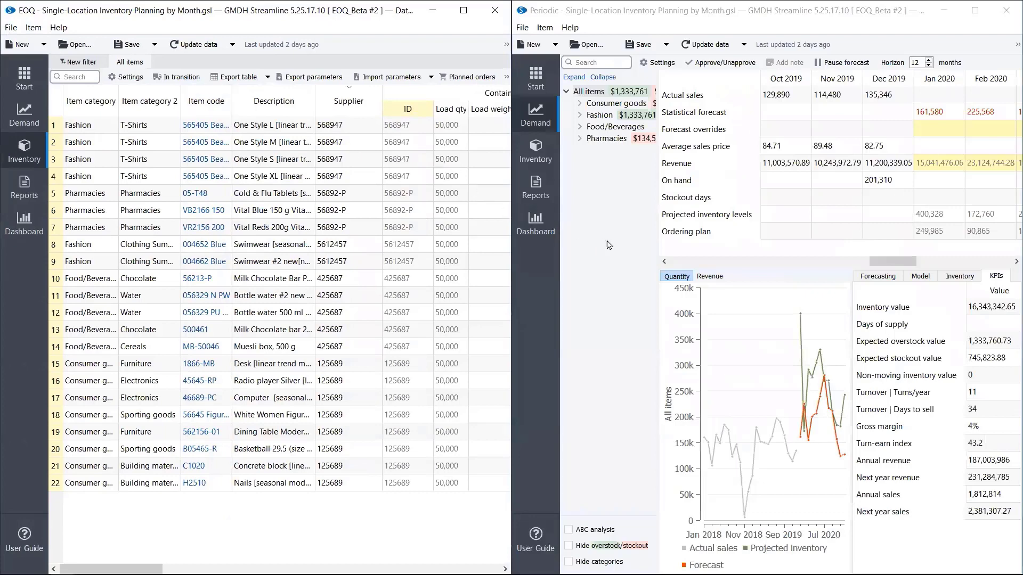
# Start the Time machine simulation in the Periodic project.
pyautogui.click(623, 235)
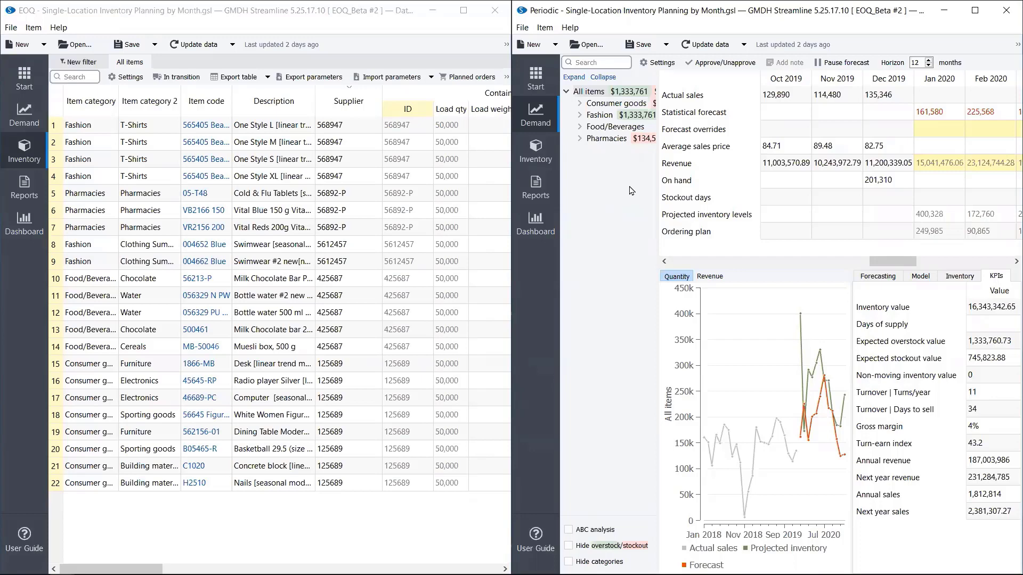
pyautogui.doubleClick(520, 31)
pyautogui.click(520, 31)
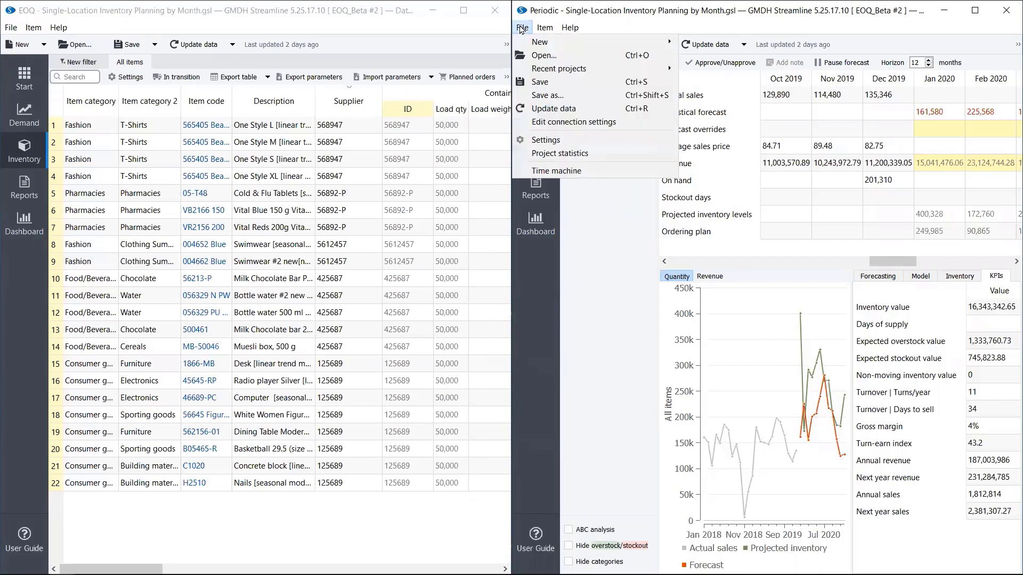
pyautogui.click(556, 171)
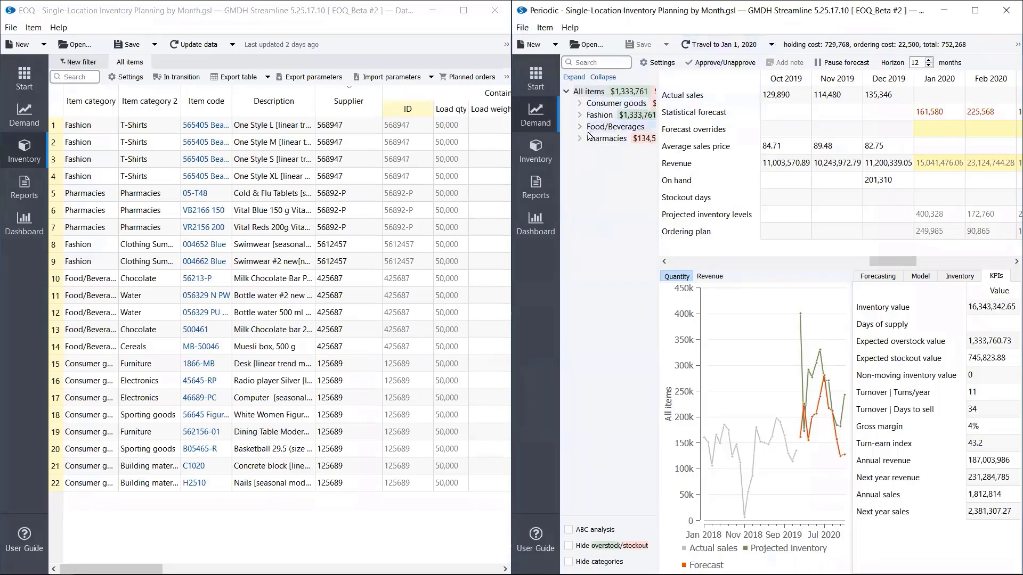
# Show the Periodic project's dashboard and advance its simulation by 90 days.
pyautogui.click(536, 227)
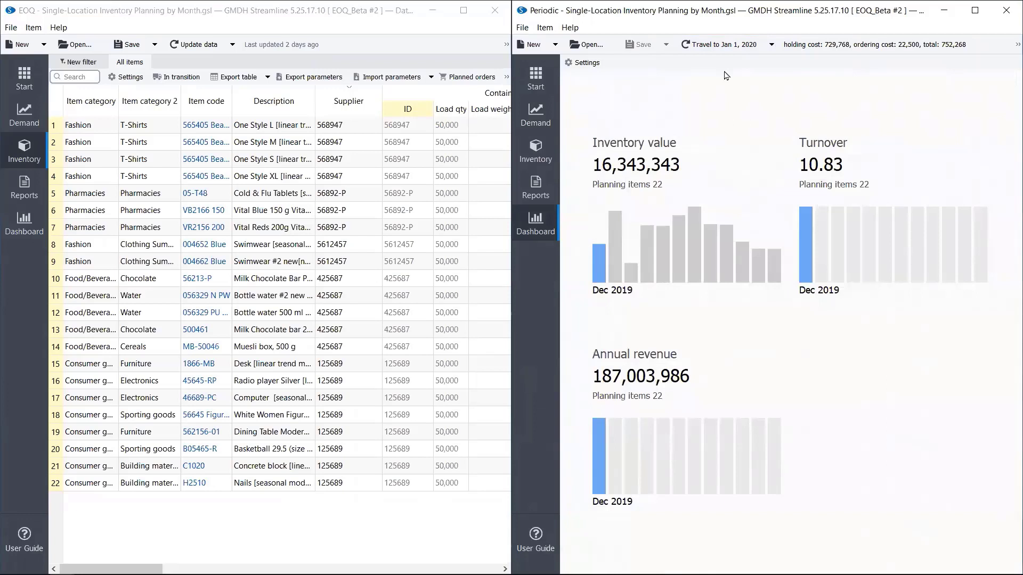
pyautogui.click(771, 45)
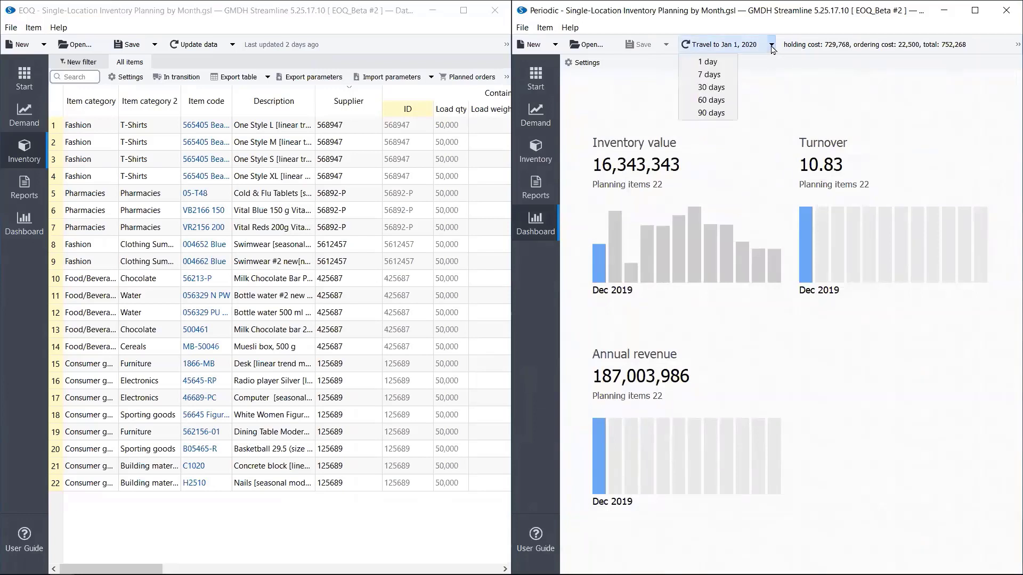
pyautogui.click(704, 113)
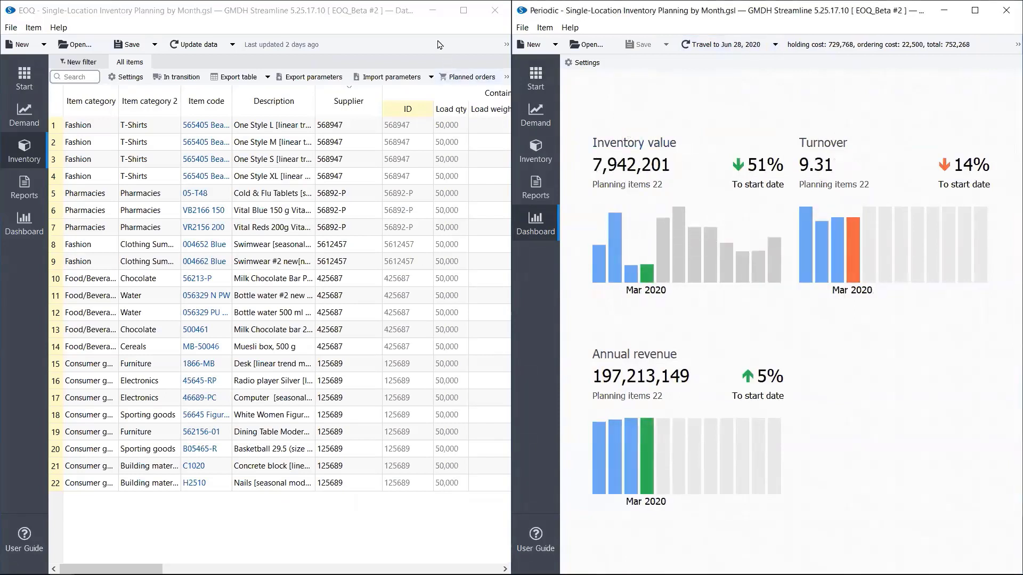
# Set the EOQ project's default order cycle to 1 day in the inventory settings.
pyautogui.click(437, 46)
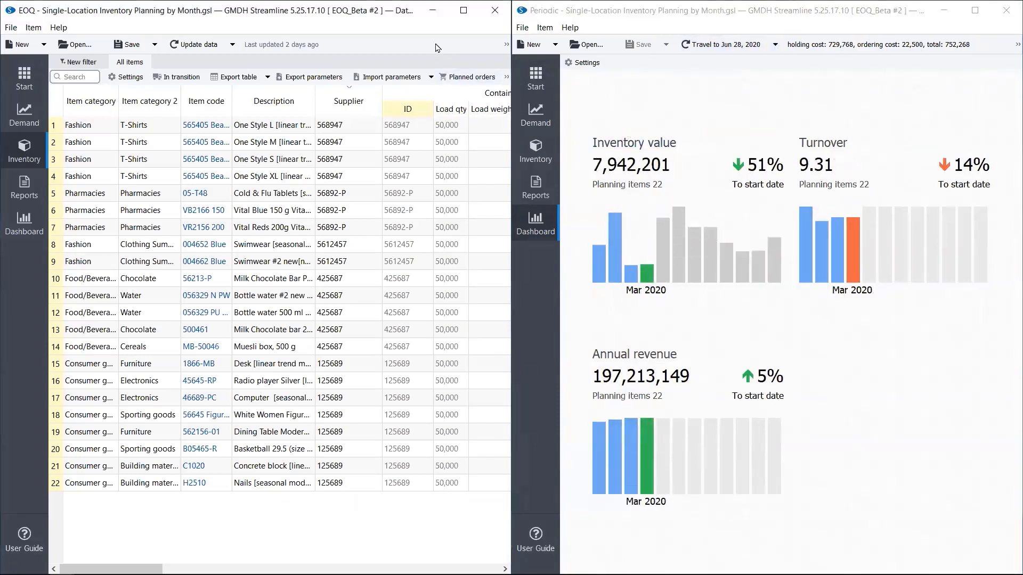
pyautogui.click(124, 78)
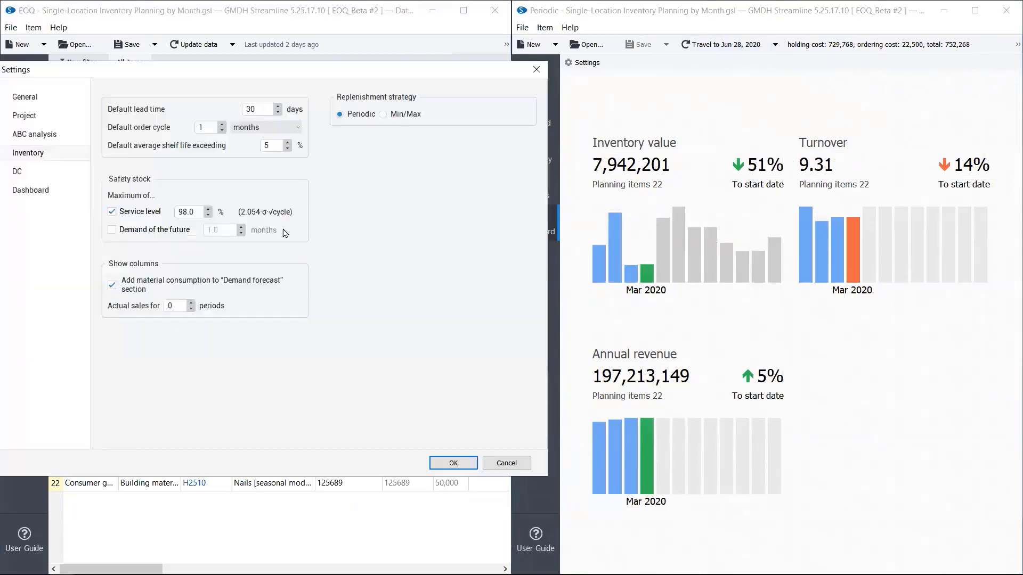
pyautogui.click(245, 129)
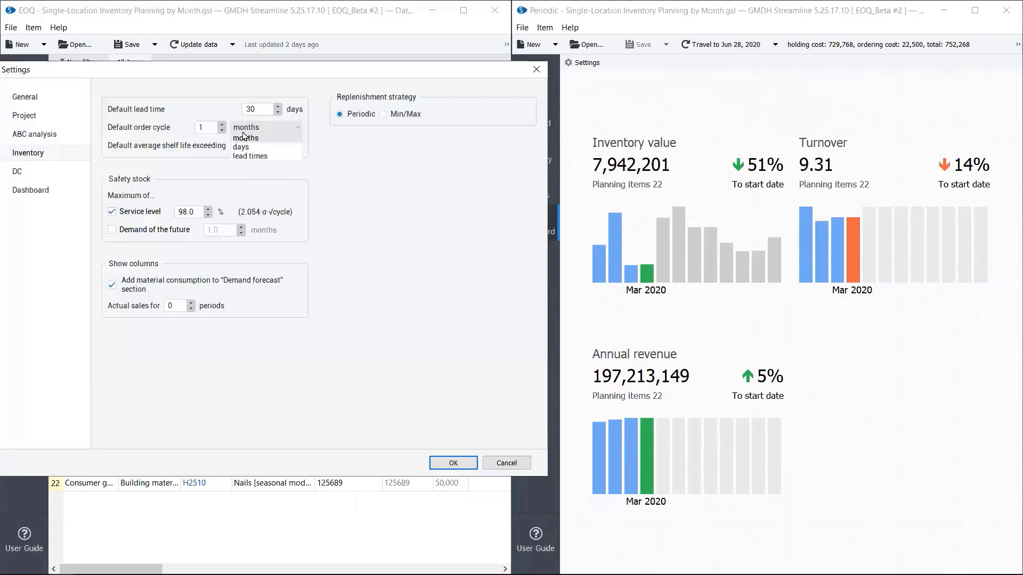
pyautogui.click(247, 148)
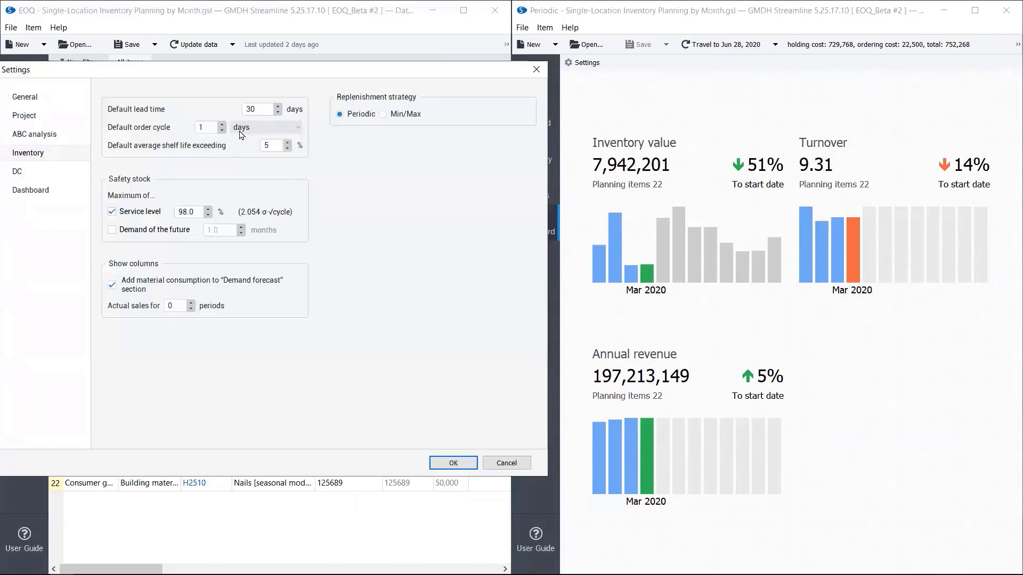
pyautogui.click(203, 127)
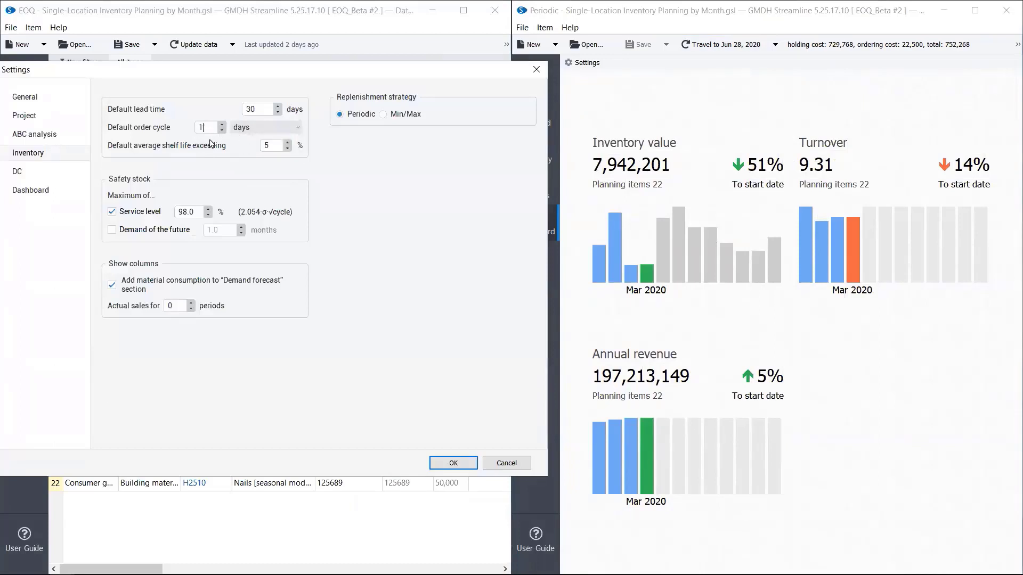
pyautogui.click(452, 464)
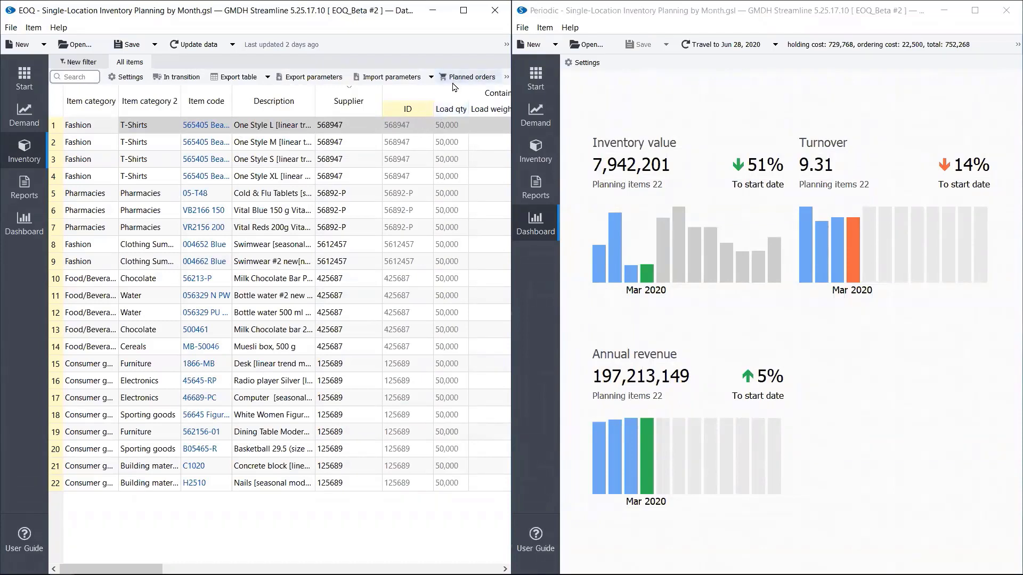
# Set the EOQ project's default order cycle unit back to months.
pyautogui.click(127, 76)
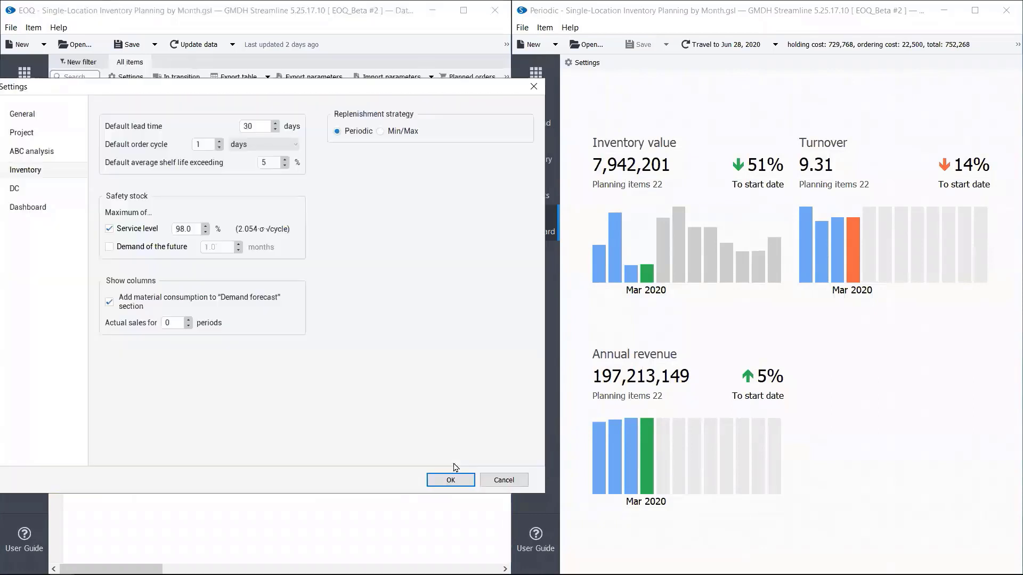
pyautogui.click(251, 146)
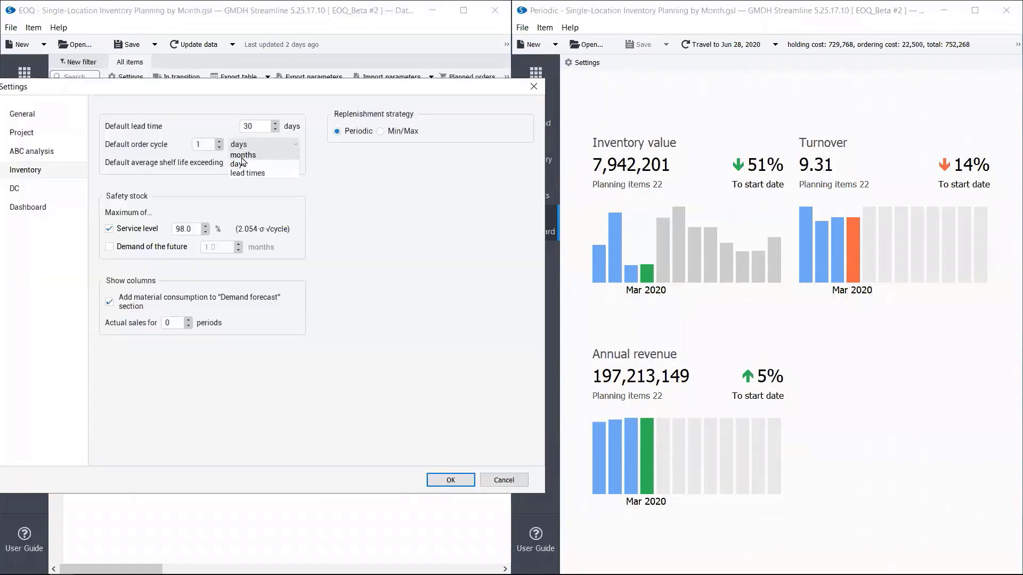
pyautogui.click(244, 162)
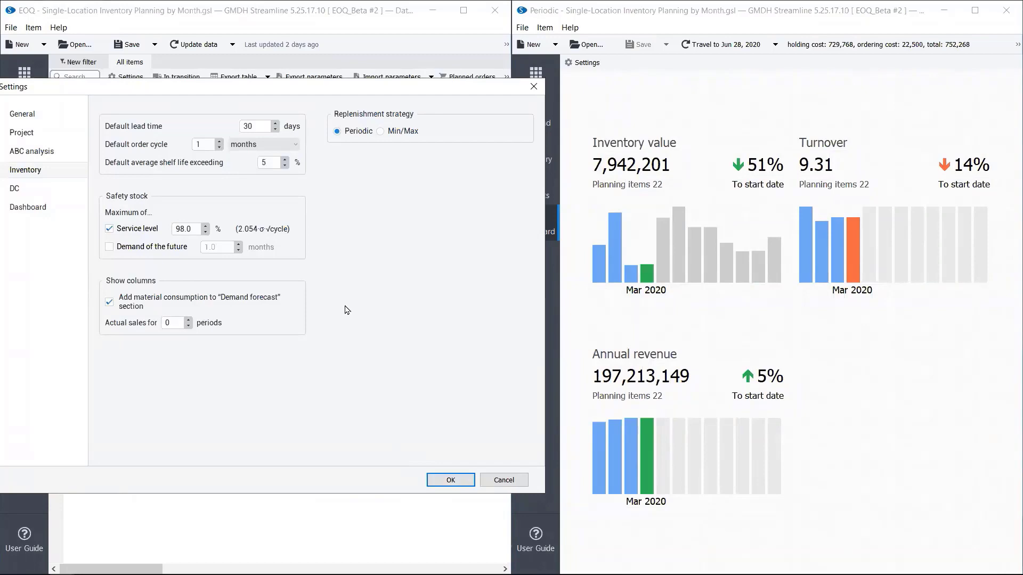
pyautogui.click(450, 480)
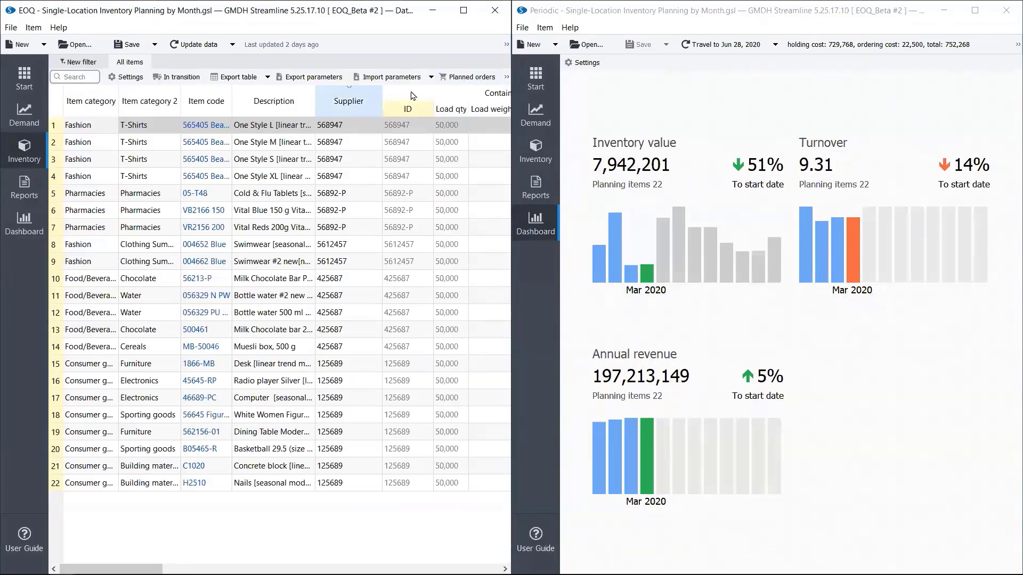
# Preview the EOQ project's planned orders and export them to an XLSX file.
pyautogui.click(463, 79)
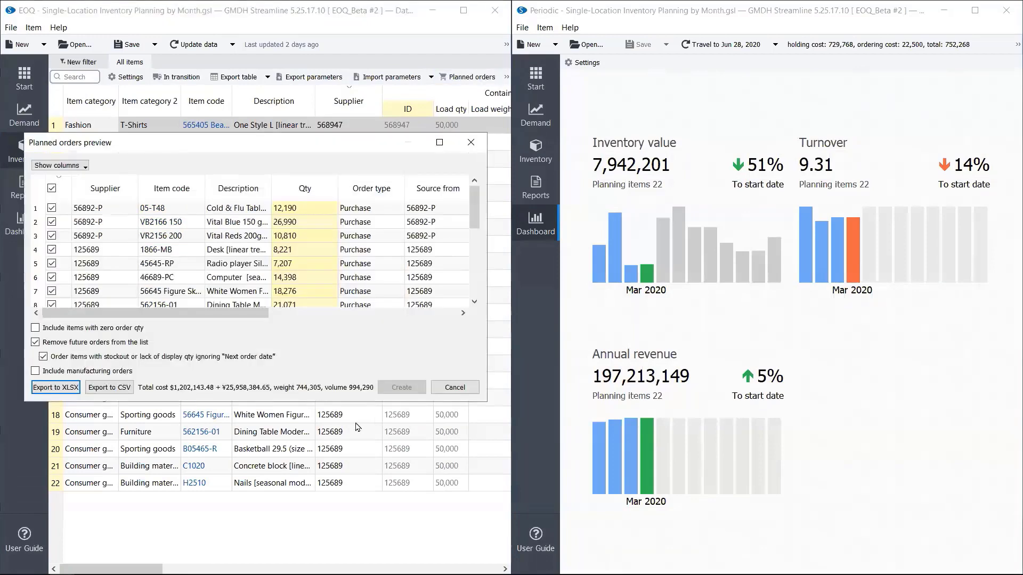
pyautogui.click(64, 389)
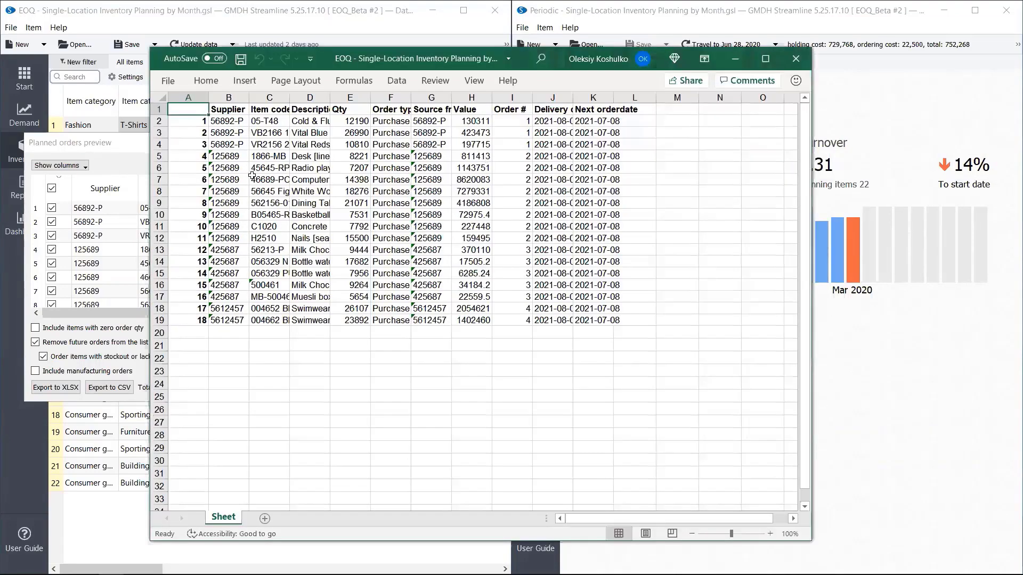
# Check the summed order quantities for each supplier in the exported Excel sheet, and close the workbook.
pyautogui.moveTo(223, 118); pyautogui.dragTo(224, 145)
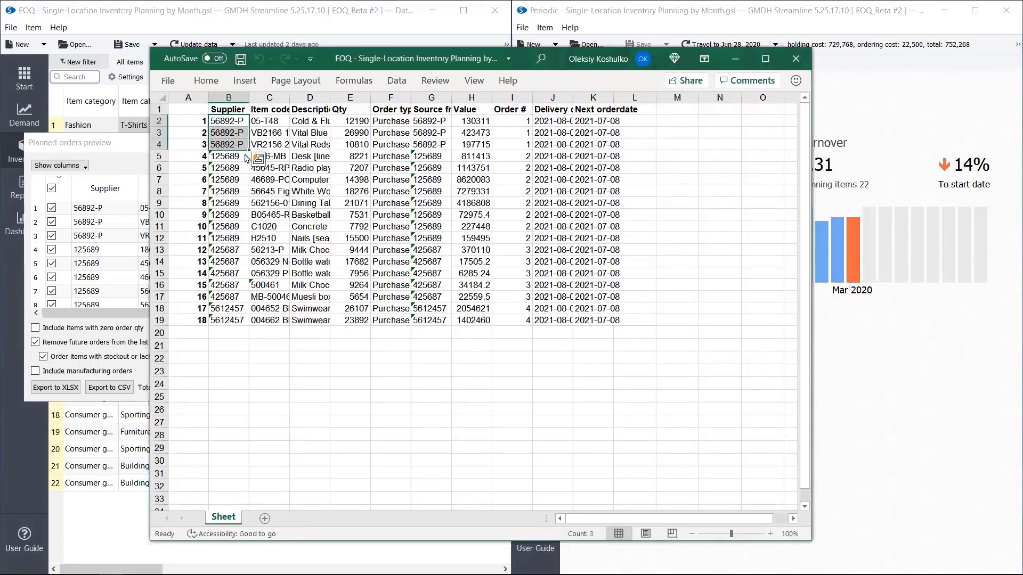
pyautogui.moveTo(344, 121); pyautogui.dragTo(344, 145)
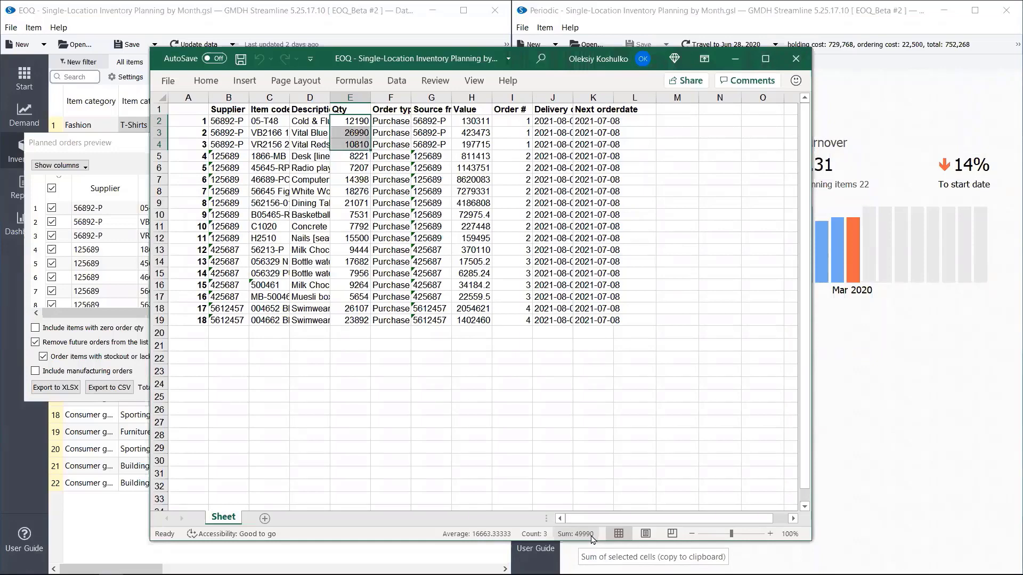
pyautogui.moveTo(226, 157); pyautogui.dragTo(236, 238)
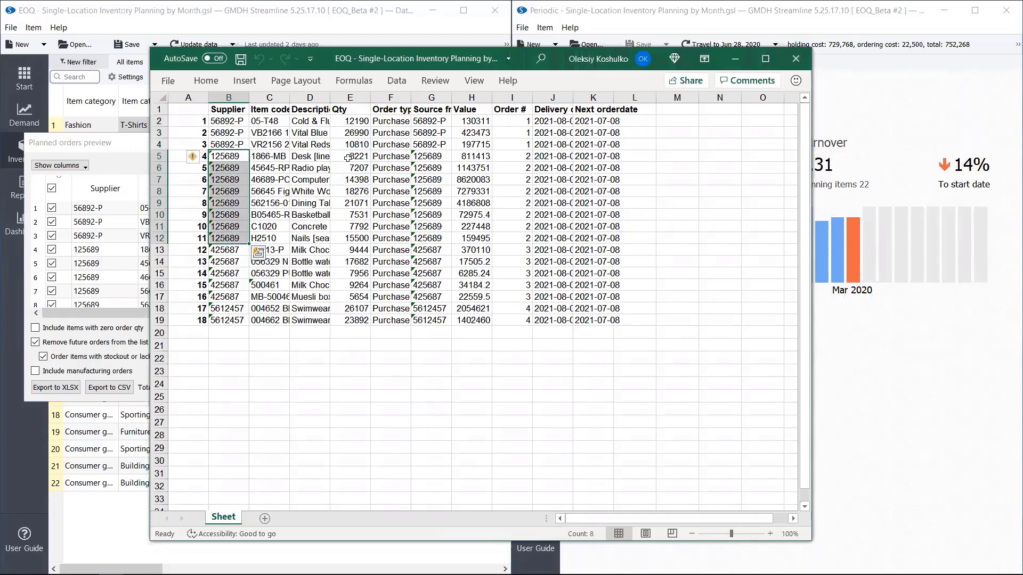
pyautogui.moveTo(347, 158); pyautogui.dragTo(351, 242)
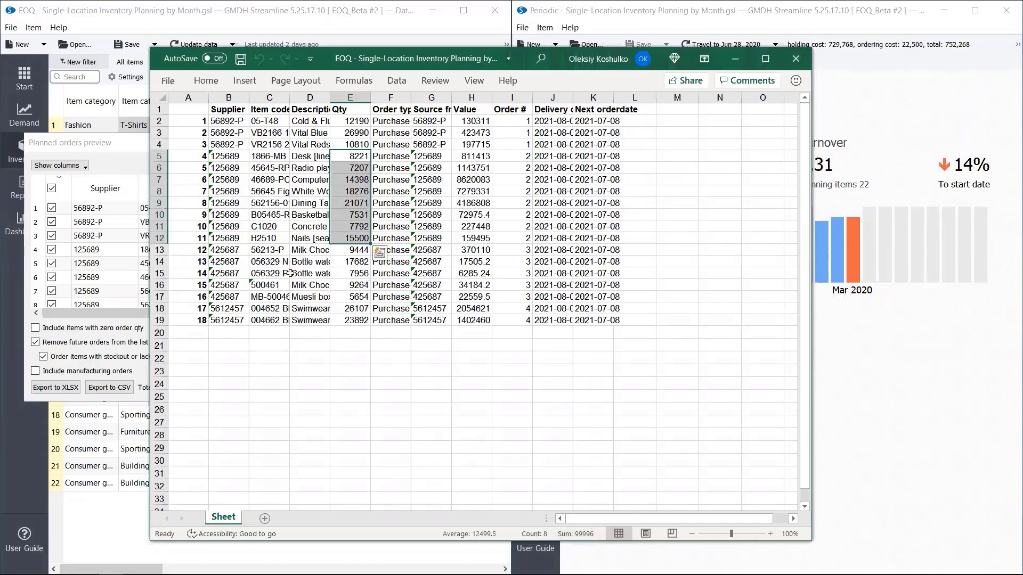
pyautogui.click(262, 255)
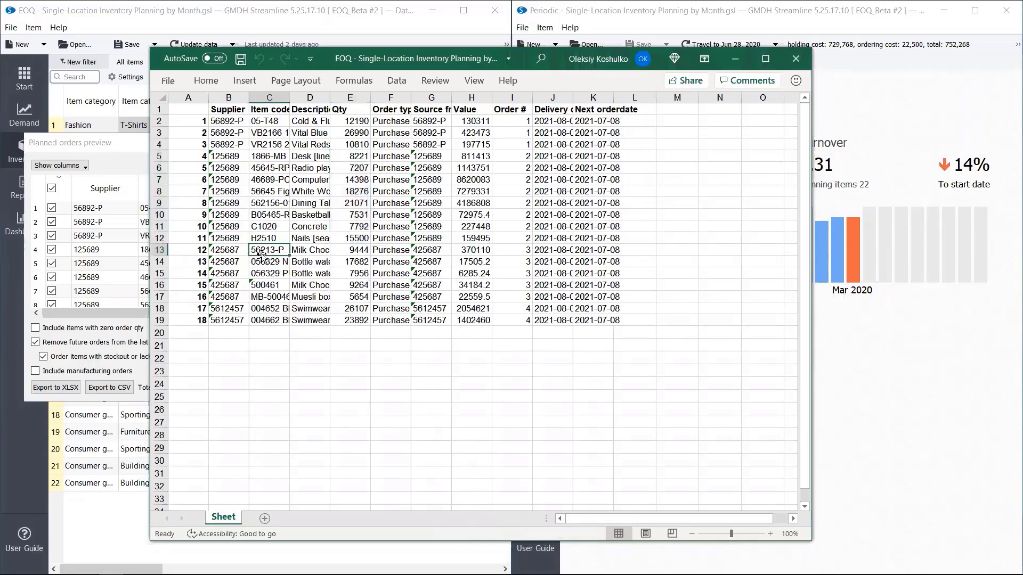
pyautogui.moveTo(345, 250); pyautogui.dragTo(352, 295)
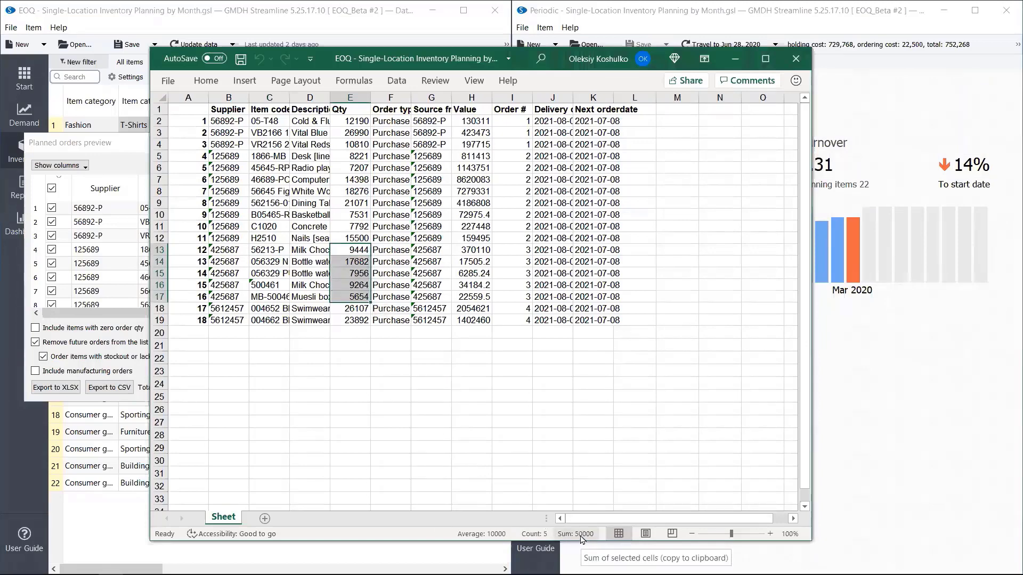
pyautogui.moveTo(350, 309); pyautogui.dragTo(352, 320)
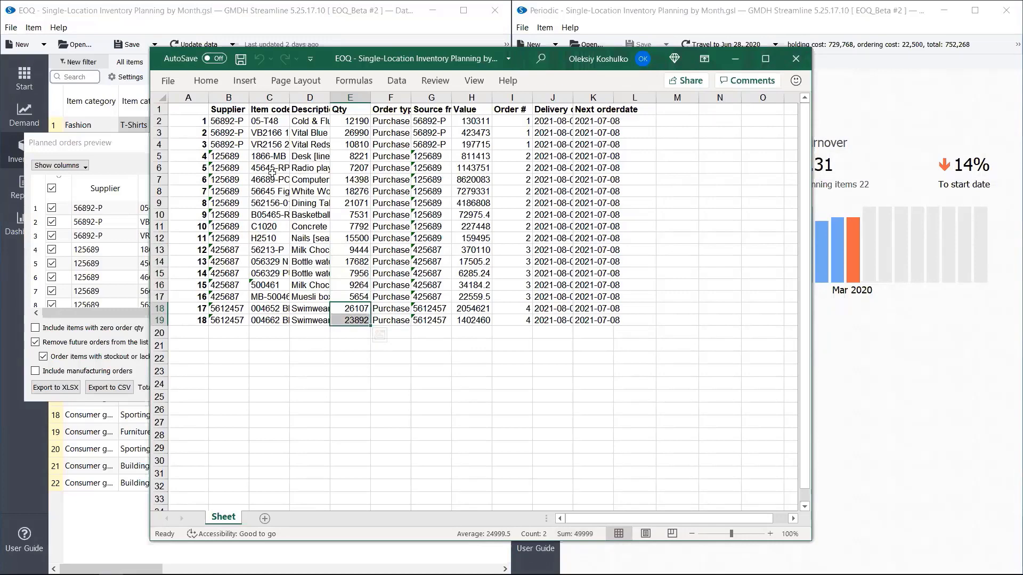
pyautogui.click(795, 59)
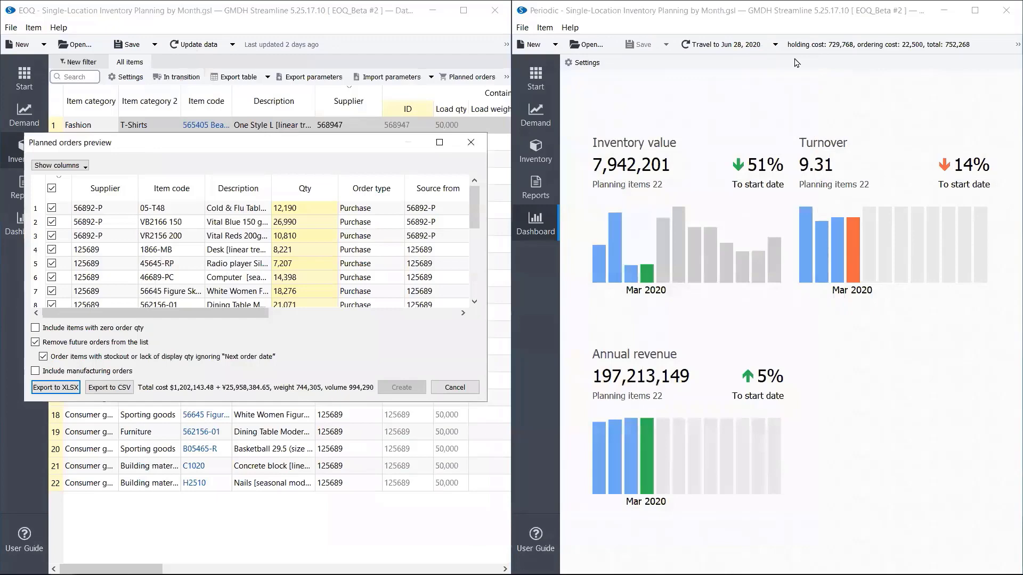
# Close the planned orders preview and set the EOQ project's default order cycle unit to days.
pyautogui.click(462, 387)
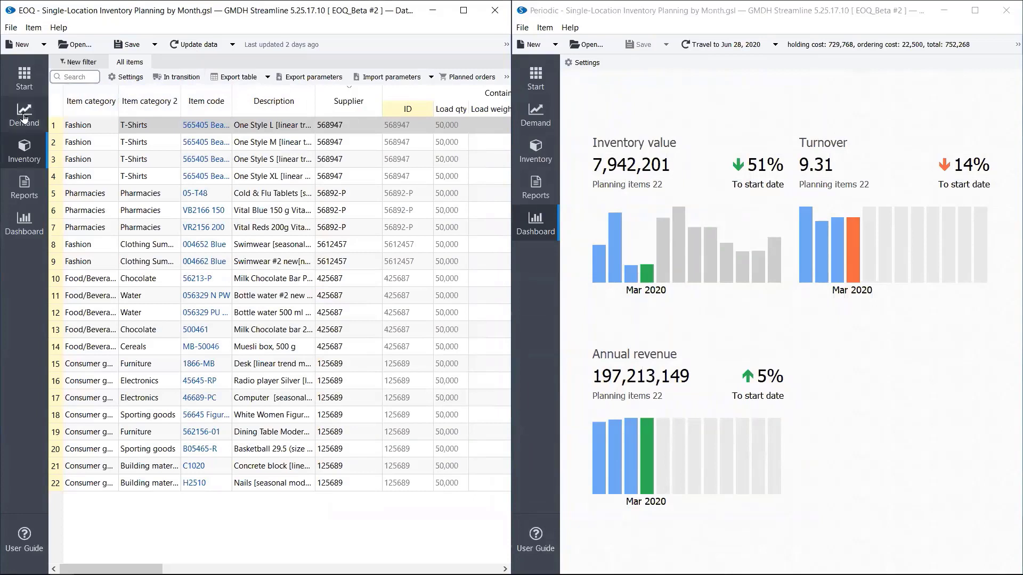
pyautogui.click(127, 78)
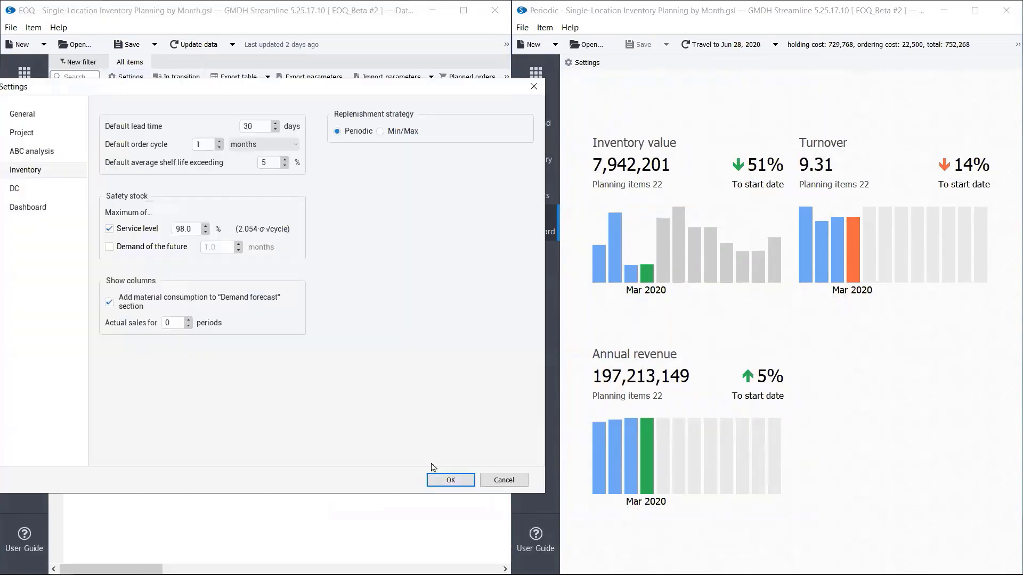
pyautogui.click(245, 148)
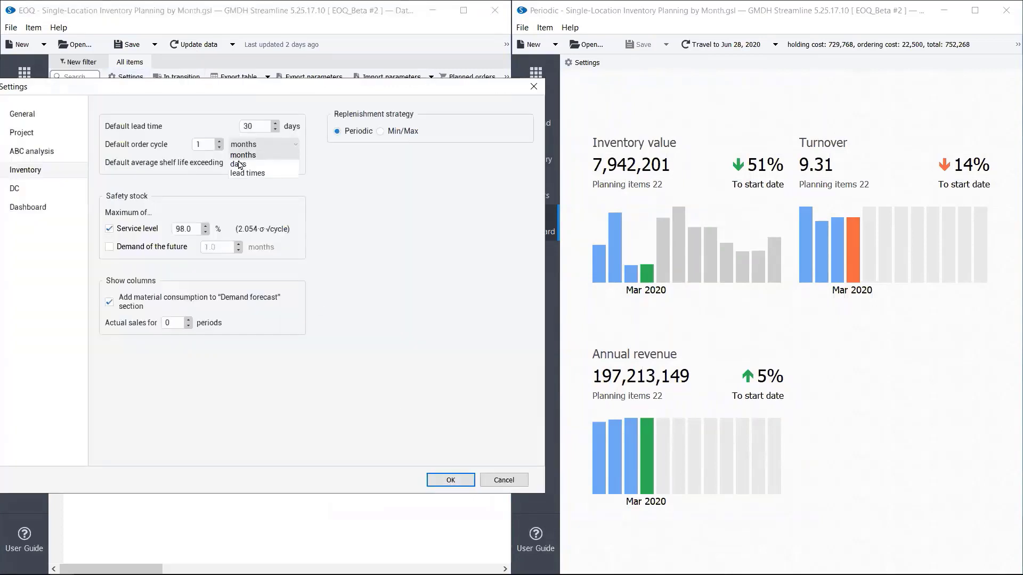
pyautogui.click(238, 165)
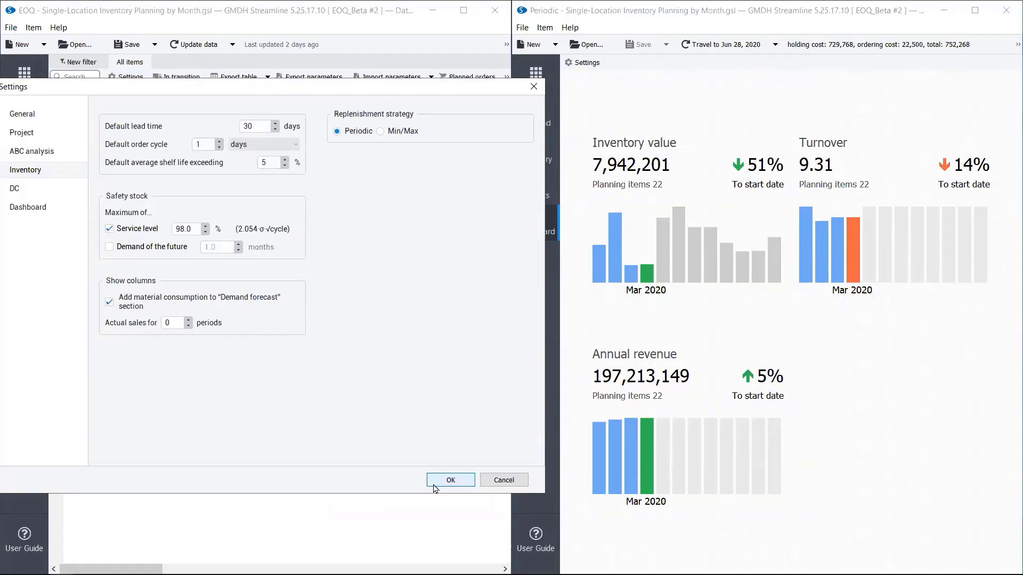
pyautogui.click(439, 482)
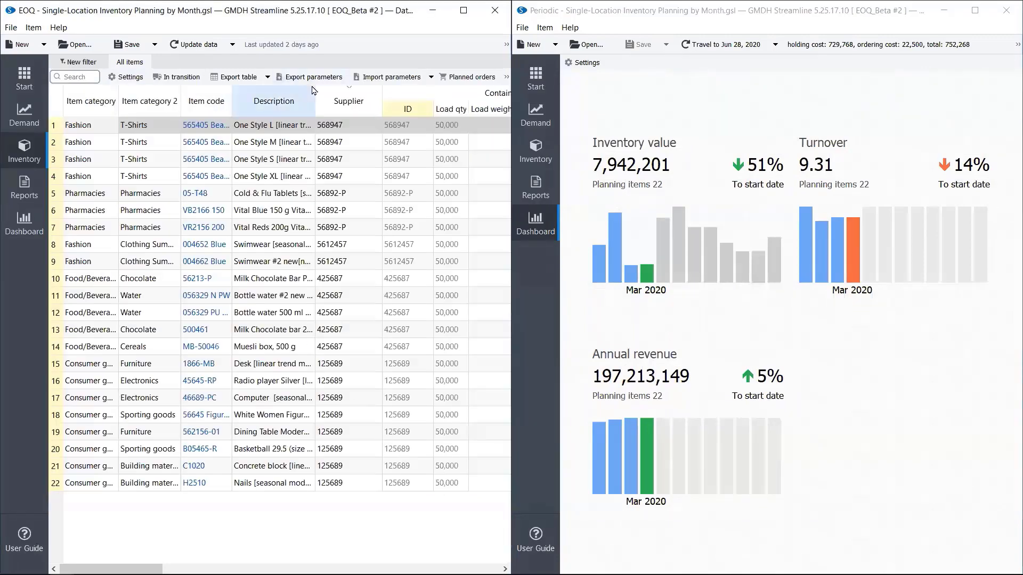
# Preview the EOQ project's planned orders for the 1-day order cycle and export them to an XLSX file.
pyautogui.click(464, 77)
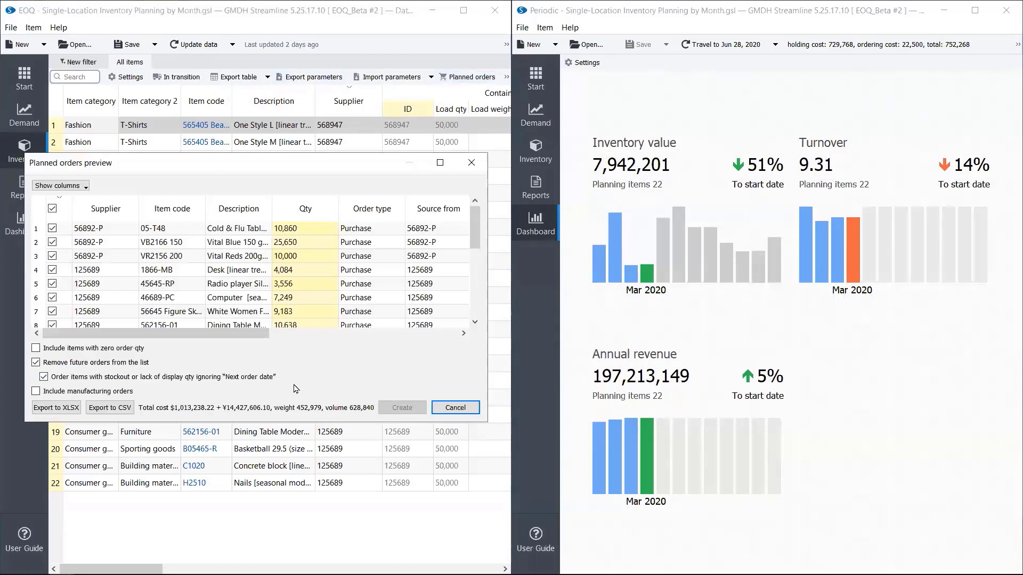
pyautogui.click(77, 407)
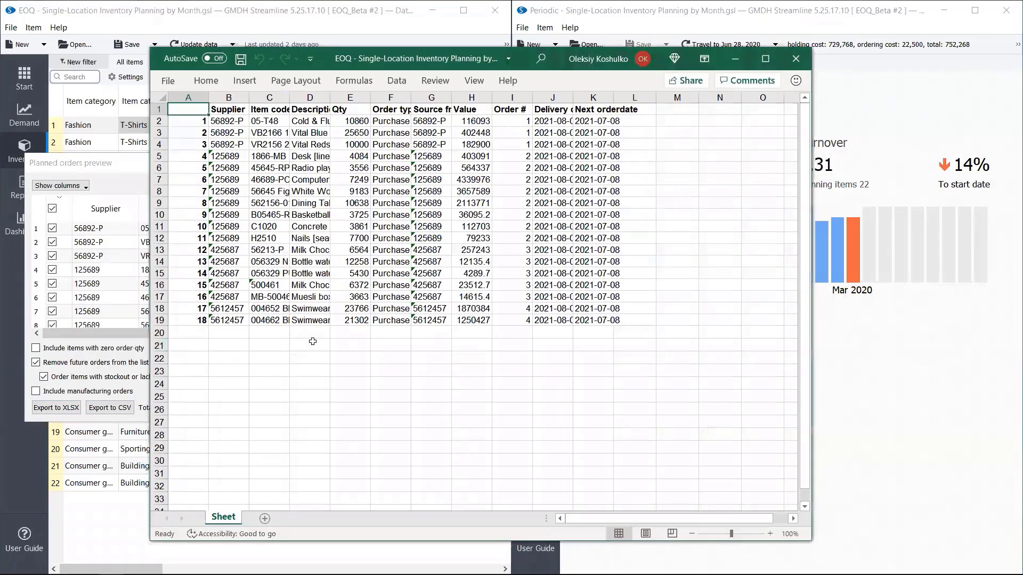
# Check the summed order quantities by supplier in the exported sheet, and close the workbook and the orders preview.
pyautogui.moveTo(221, 122); pyautogui.dragTo(224, 142)
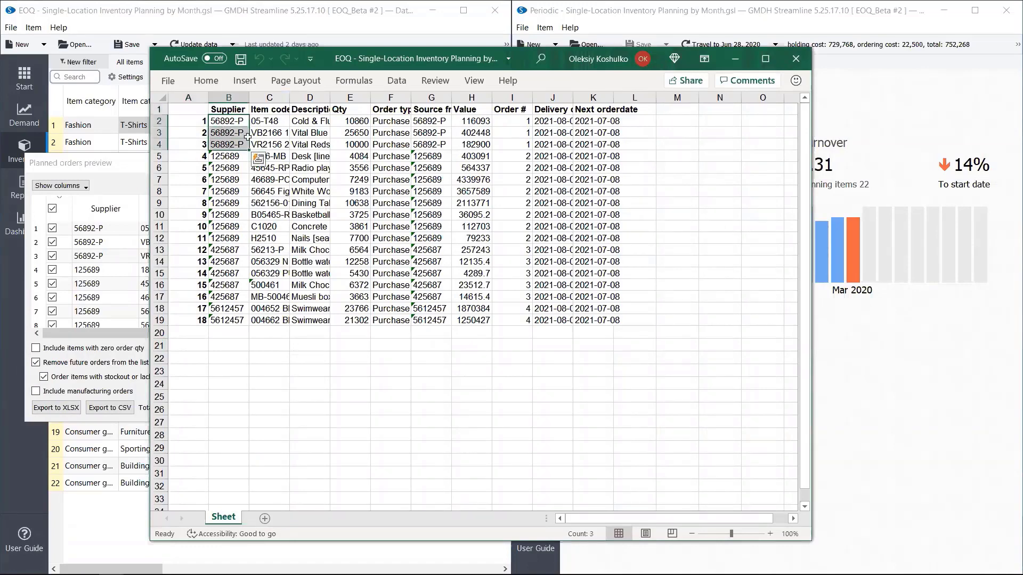
pyautogui.moveTo(346, 120); pyautogui.dragTo(350, 144)
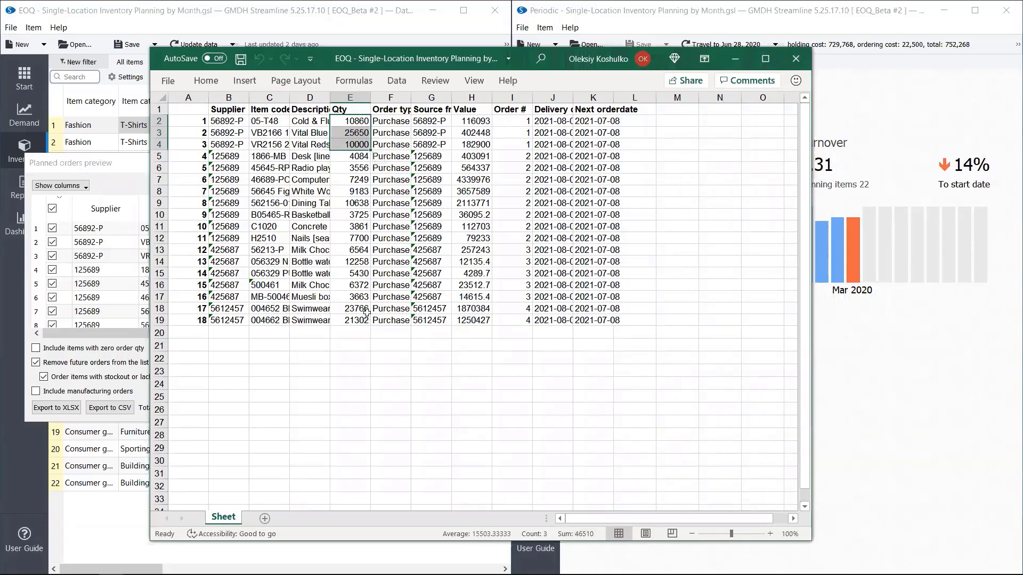
pyautogui.moveTo(352, 309); pyautogui.dragTo(358, 320)
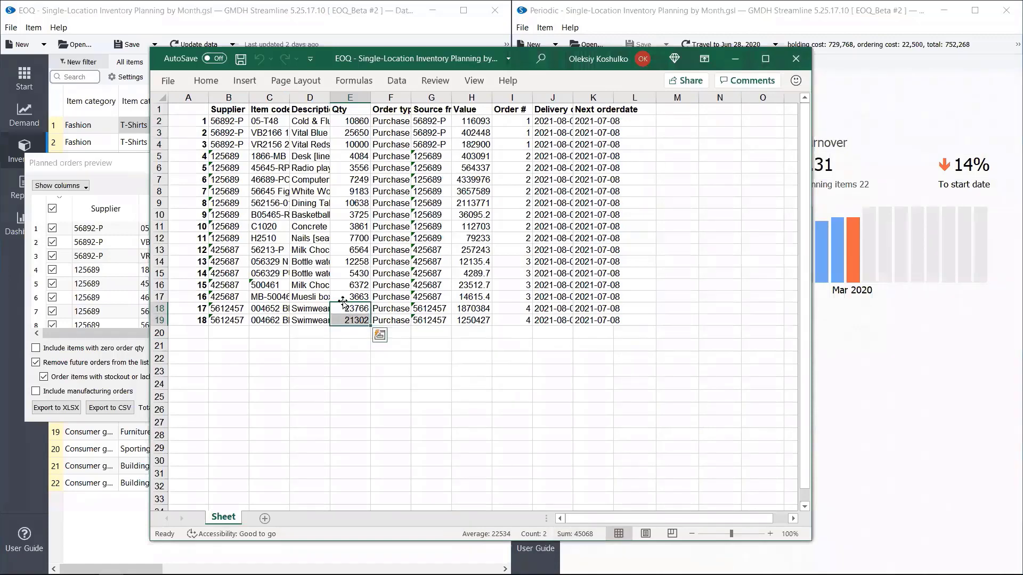
pyautogui.moveTo(339, 297); pyautogui.dragTo(341, 222)
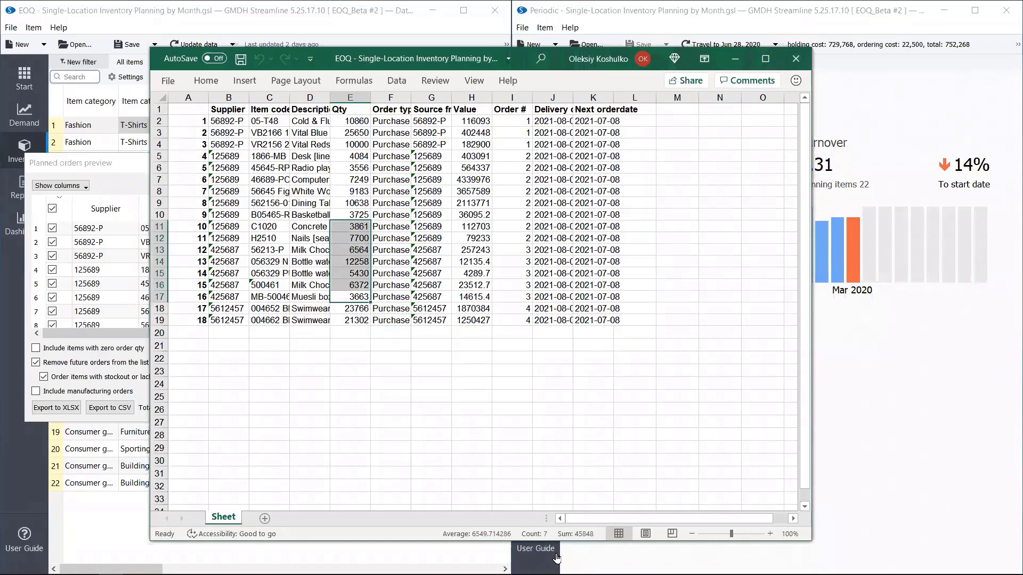
pyautogui.click(412, 260)
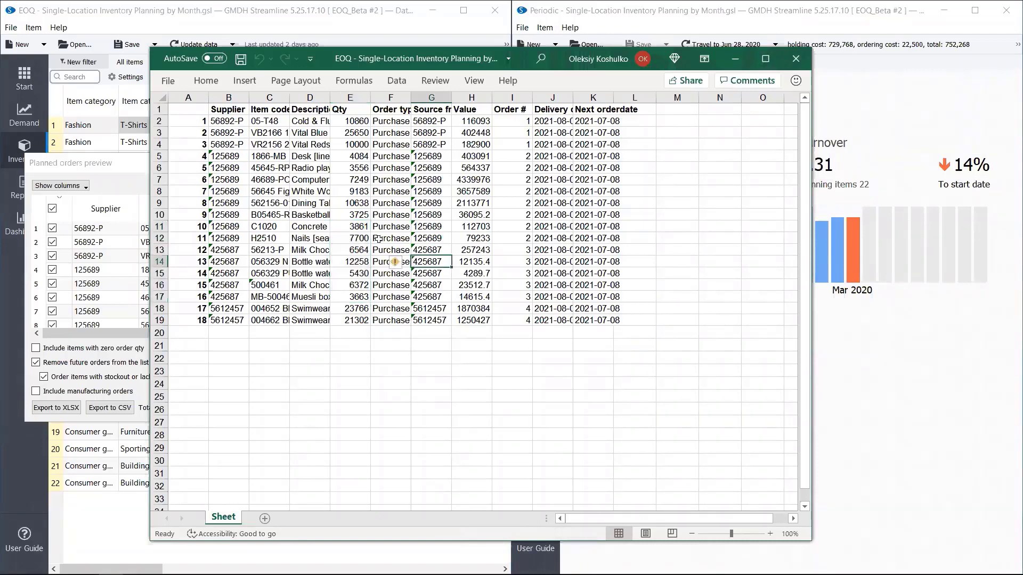
pyautogui.click(344, 214)
pyautogui.moveTo(343, 213); pyautogui.dragTo(345, 156)
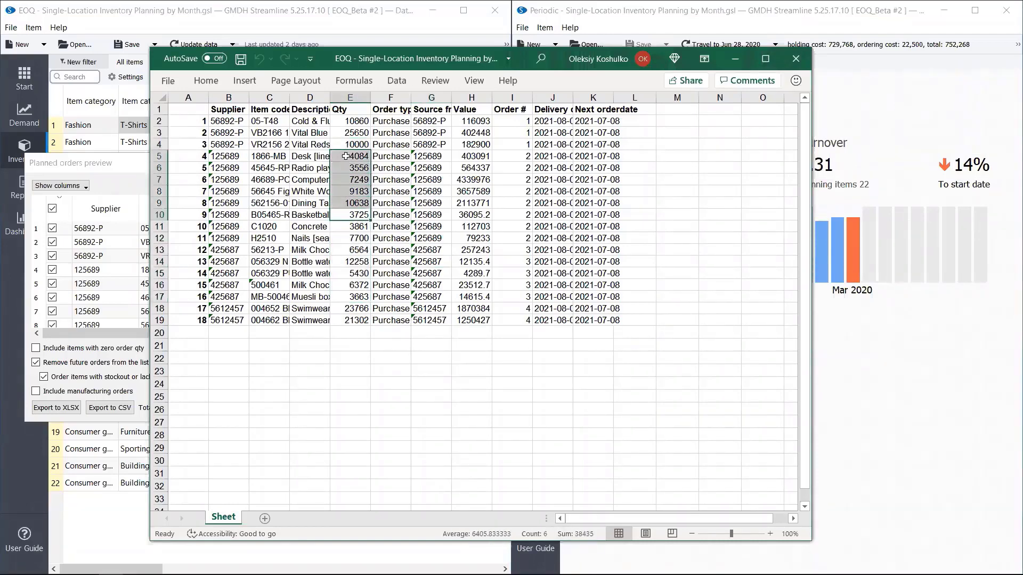
pyautogui.click(795, 59)
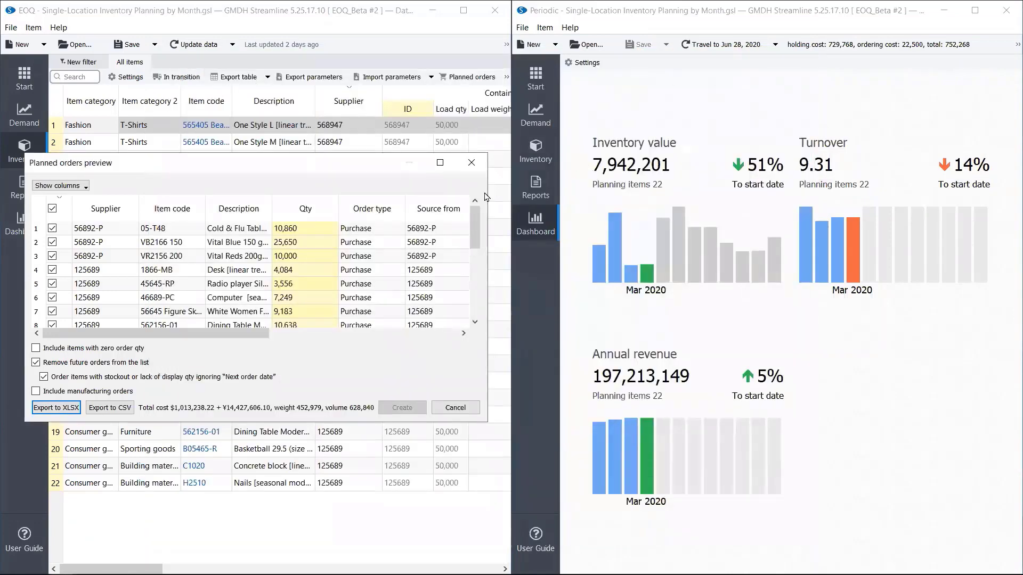
pyautogui.click(472, 163)
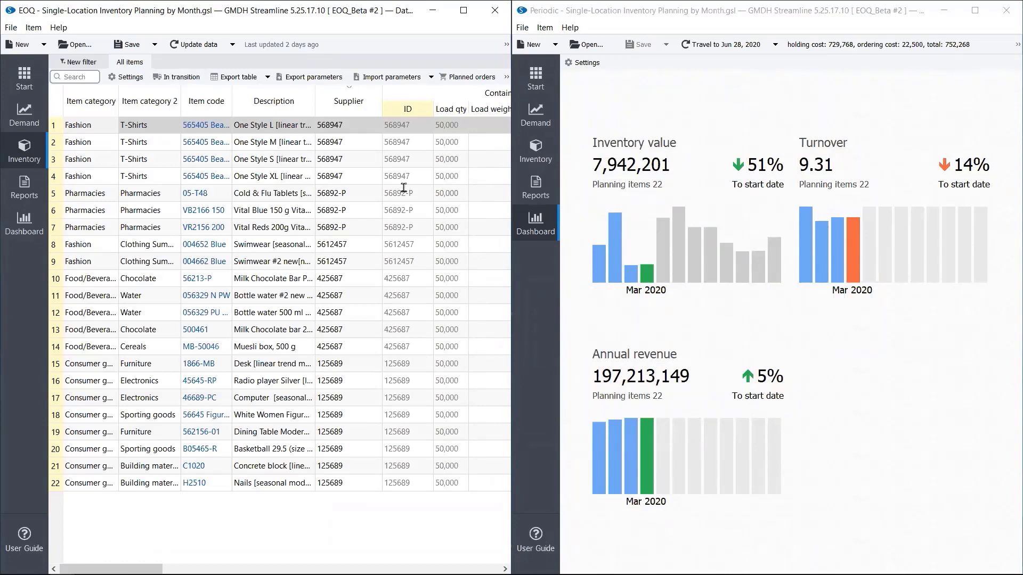
# Review the container ordering cost and annual interest rate in the EOQ project's settings without changing them.
pyautogui.click(127, 77)
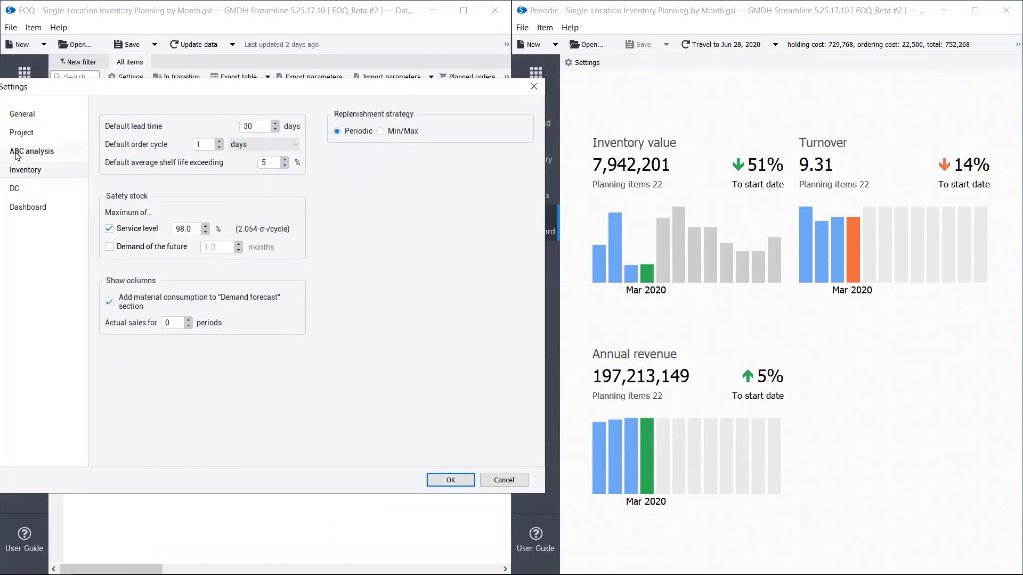
pyautogui.click(16, 136)
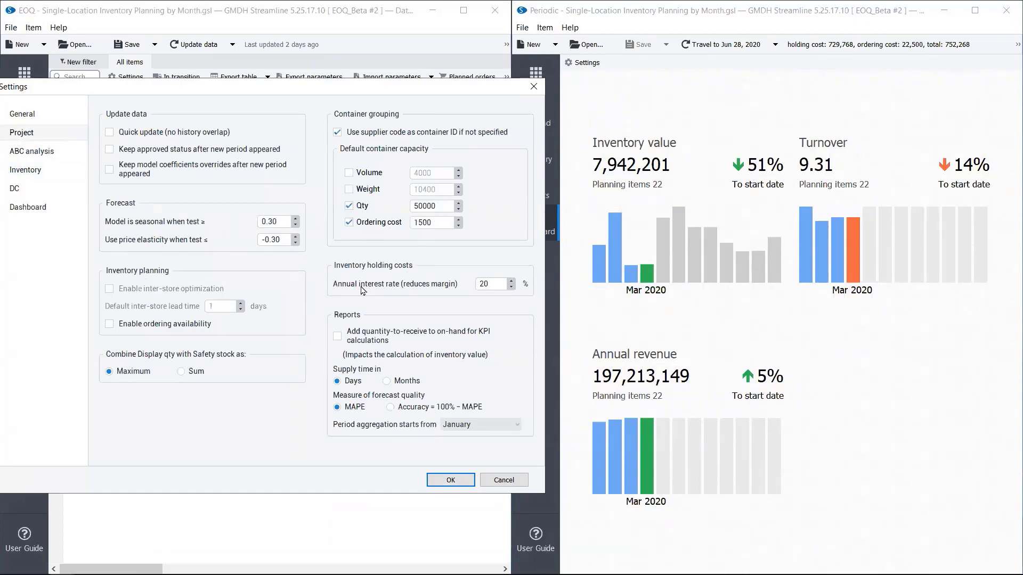
pyautogui.click(507, 481)
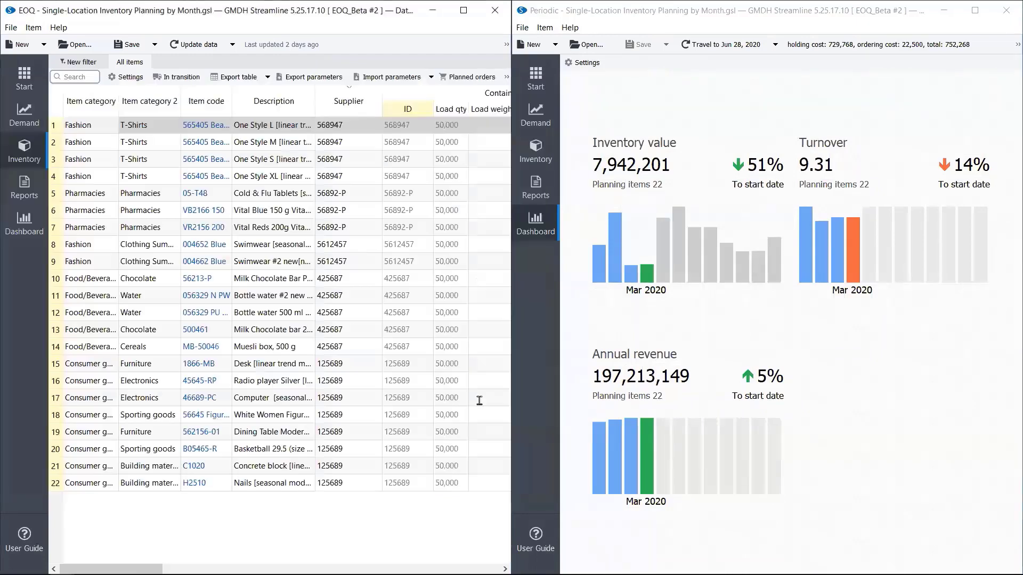
# Reload the EOQ - Single-Location Inventory Planning by Month.gsl project, discarding the unsaved changes.
pyautogui.click(10, 27)
pyautogui.click(45, 170)
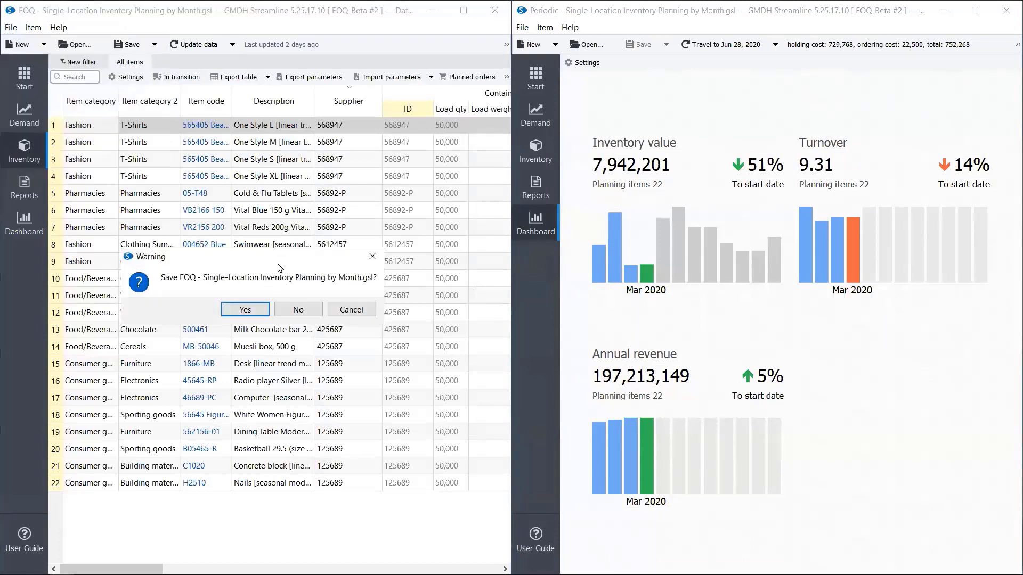
pyautogui.click(297, 310)
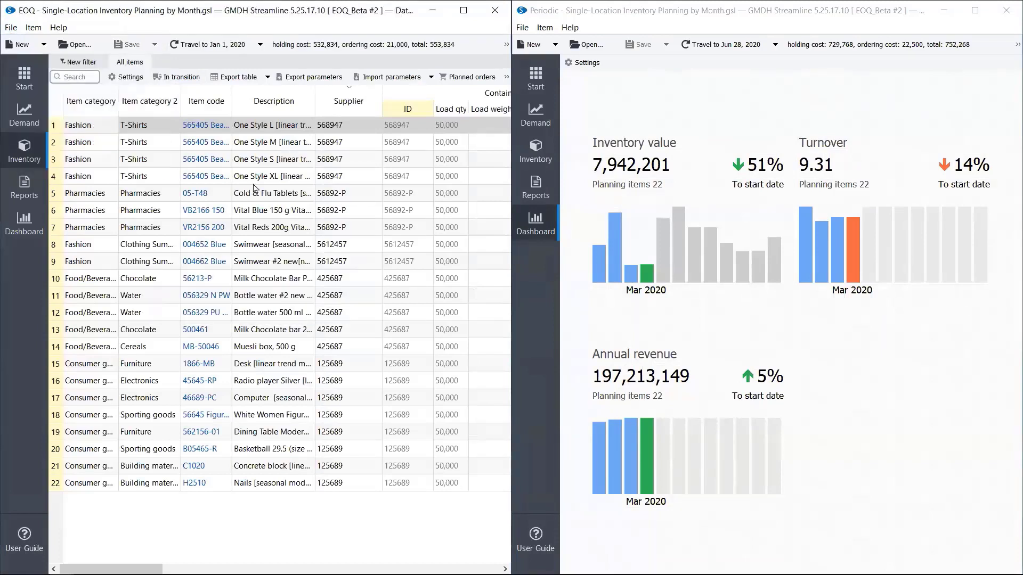
# Travel the EOQ project to Jun 28, 2020 and compare its holding, ordering and total costs with the Periodic project's.
pyautogui.click(260, 46)
pyautogui.click(200, 113)
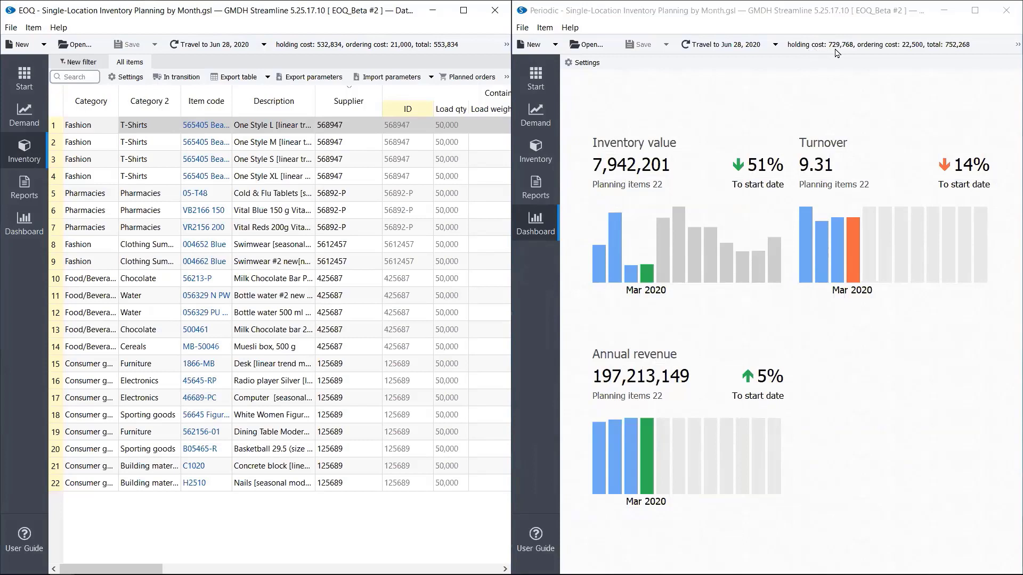
pyautogui.click(951, 49)
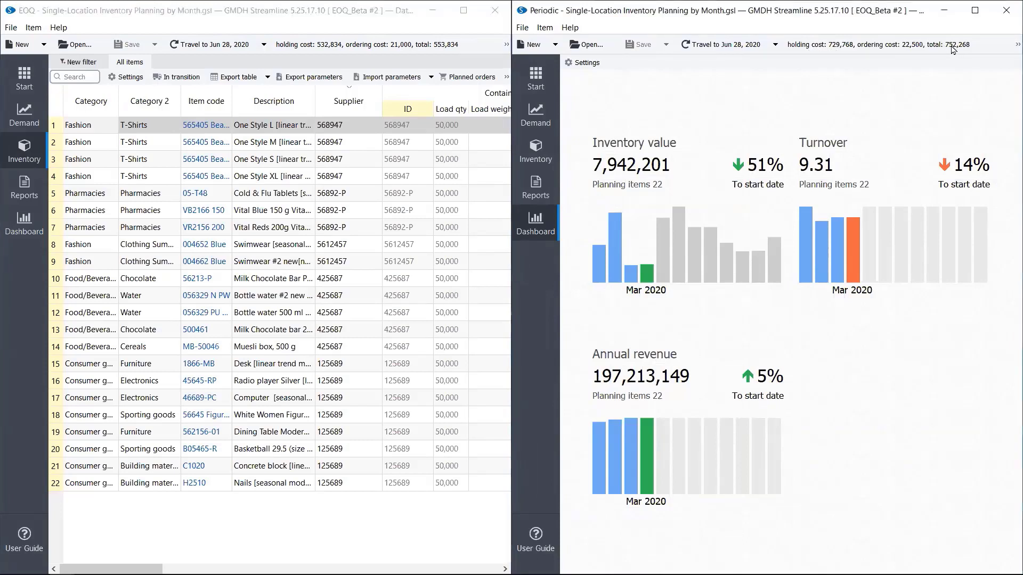